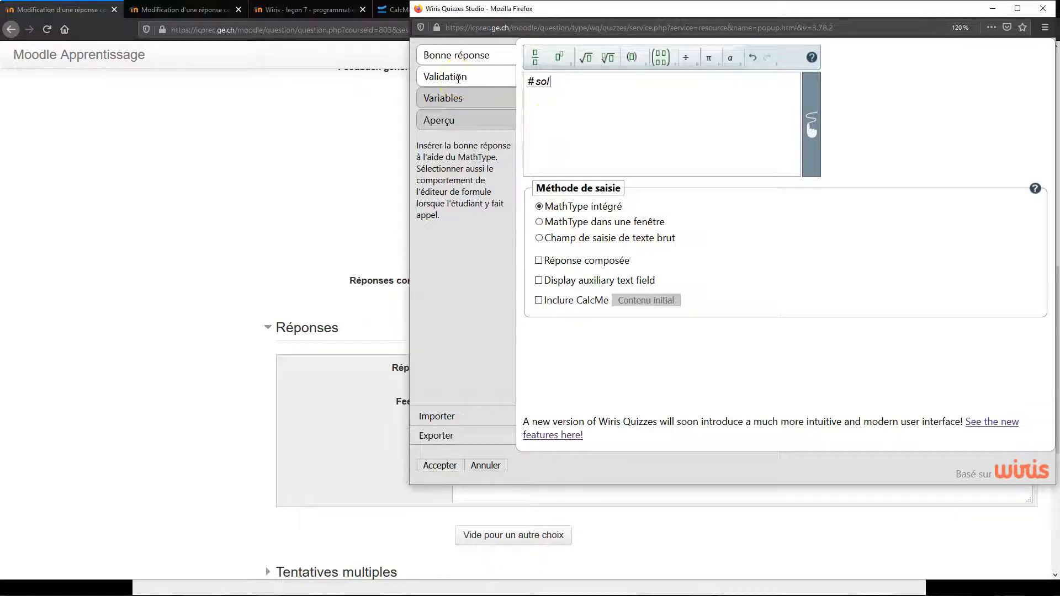
- Open the question's variable algorithm in CalcMe and define a, b and c each as random([-4..4]/[0])
click(456, 97)
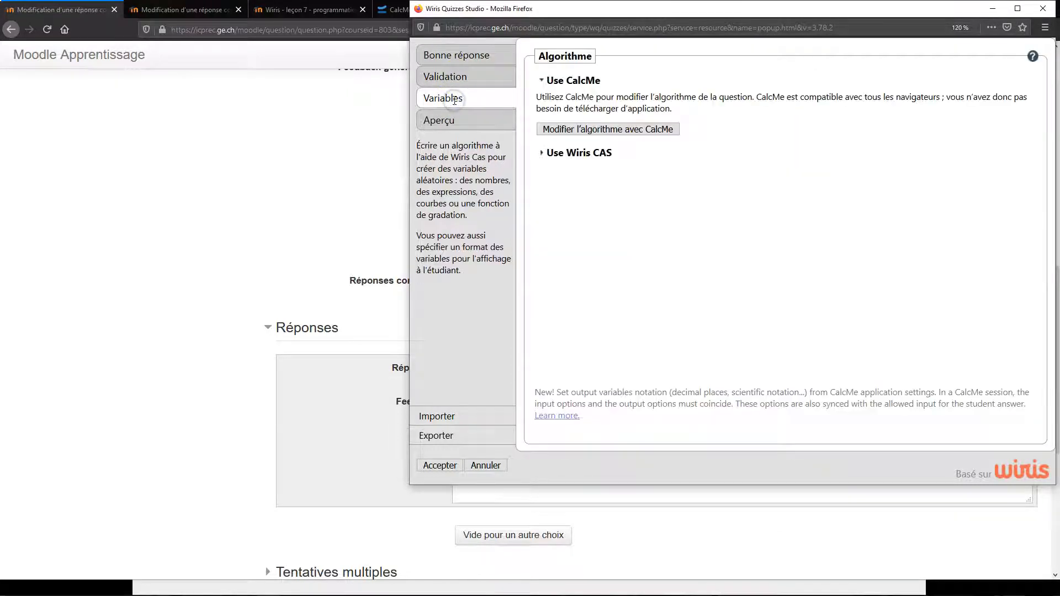
click(582, 129)
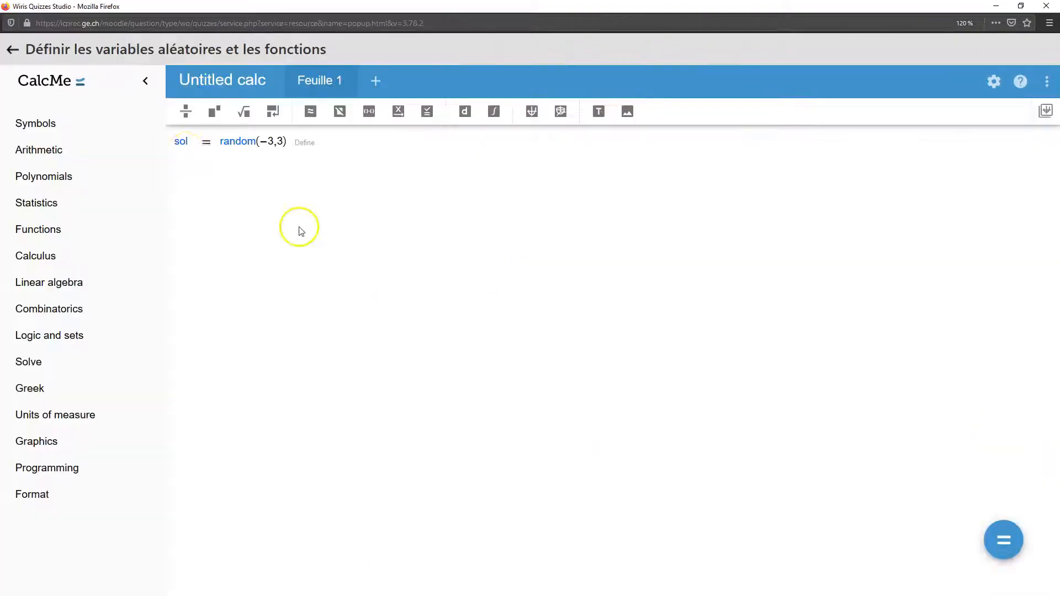
click(182, 142)
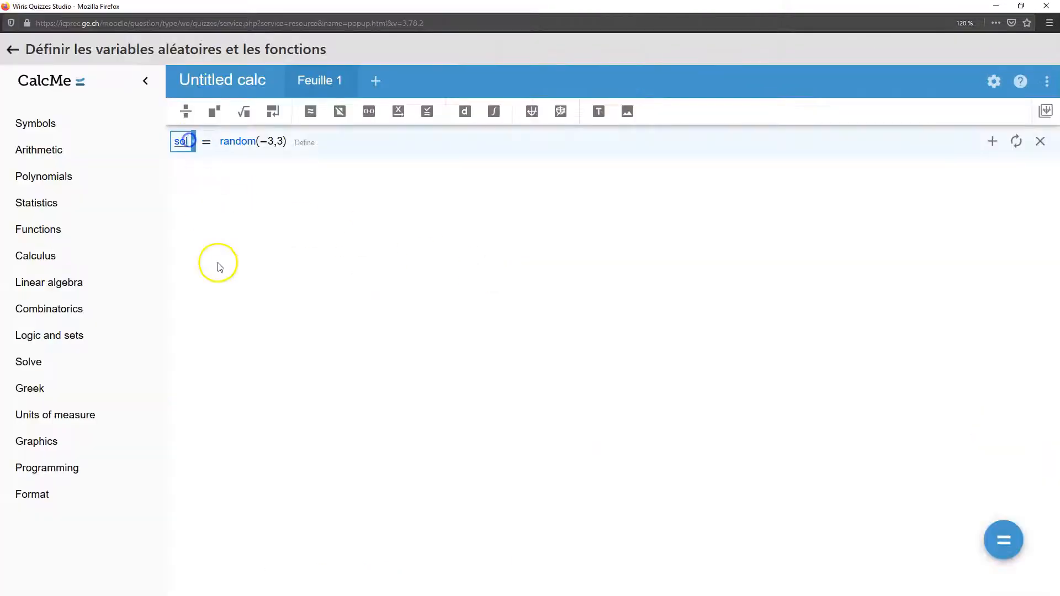
click(183, 165)
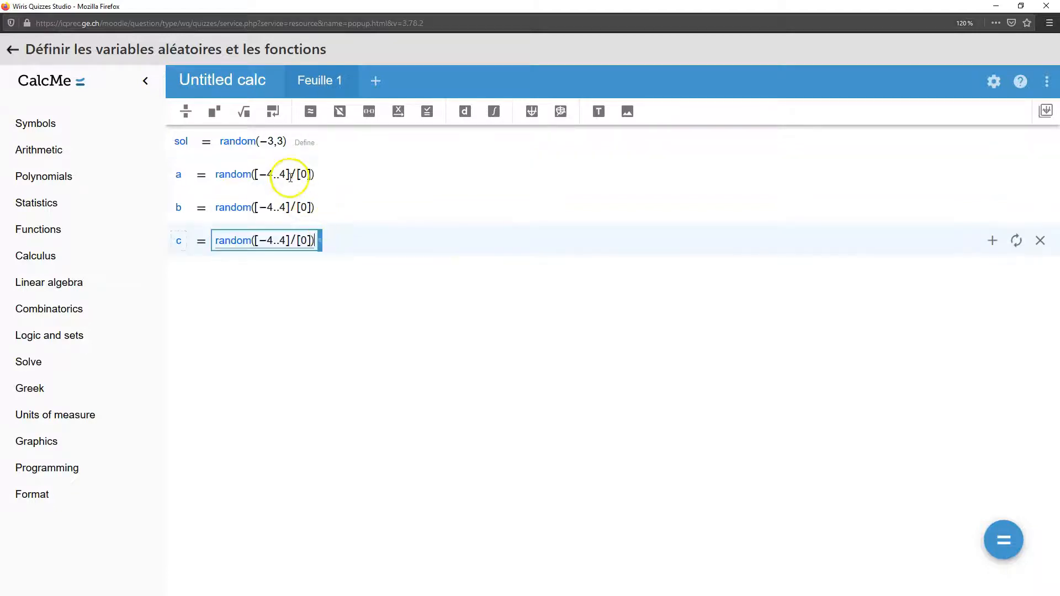
- Also exclude a from the values of c, making its definition random([-4..4]/[0,a])
click(288, 174)
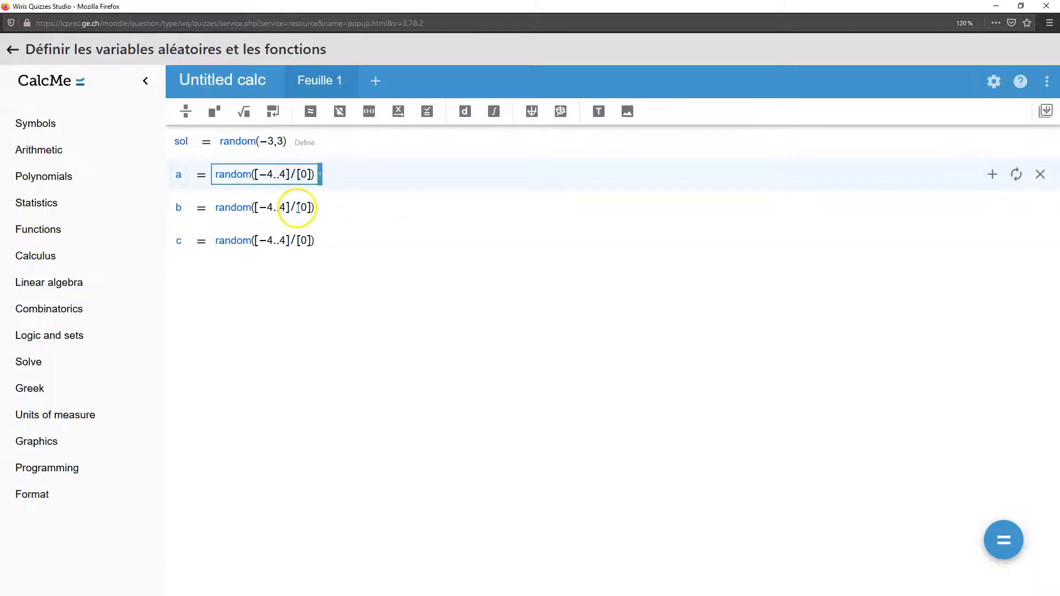
click(302, 240)
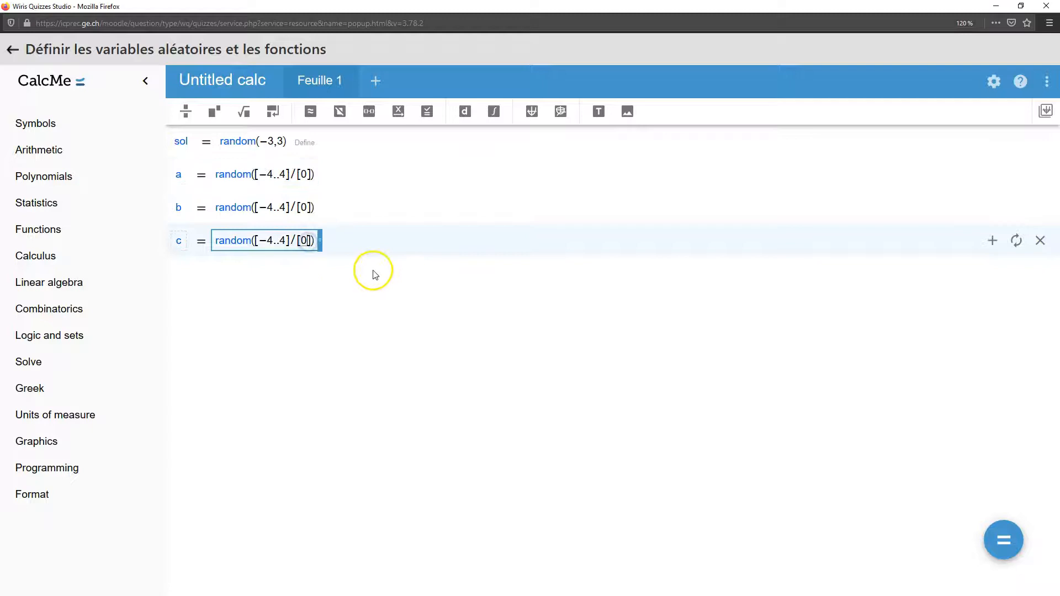
text(,a)
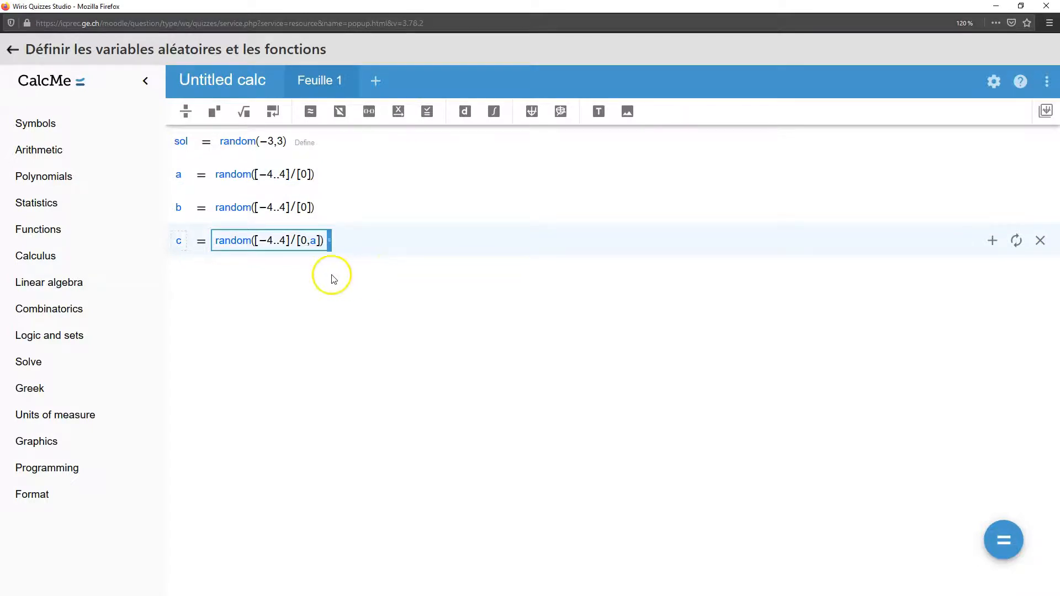
- Define the variable d as a·sol+b−c·sol below c
click(175, 271)
text(d)
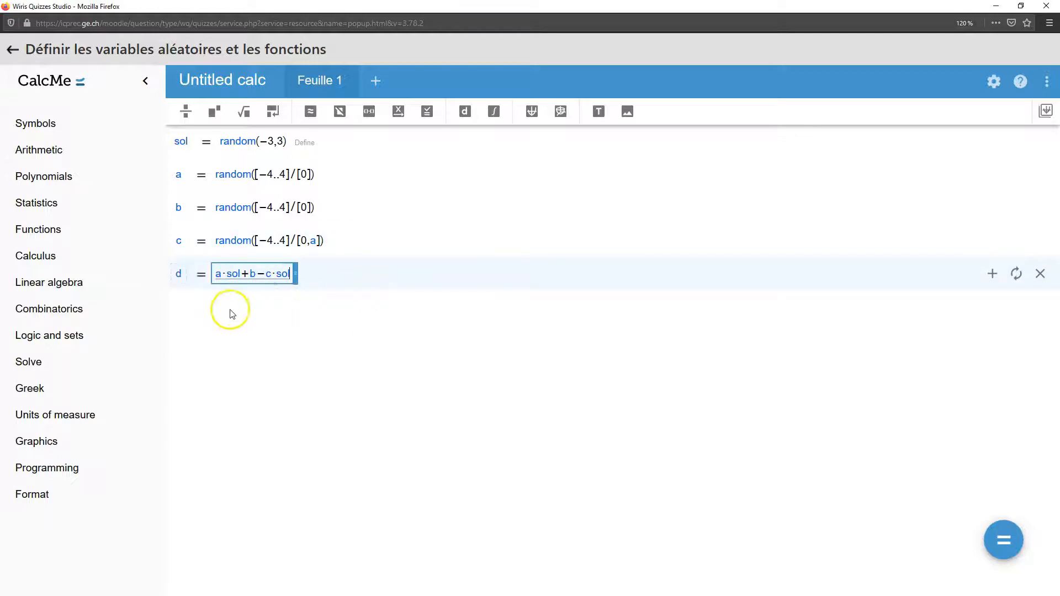
click(231, 304)
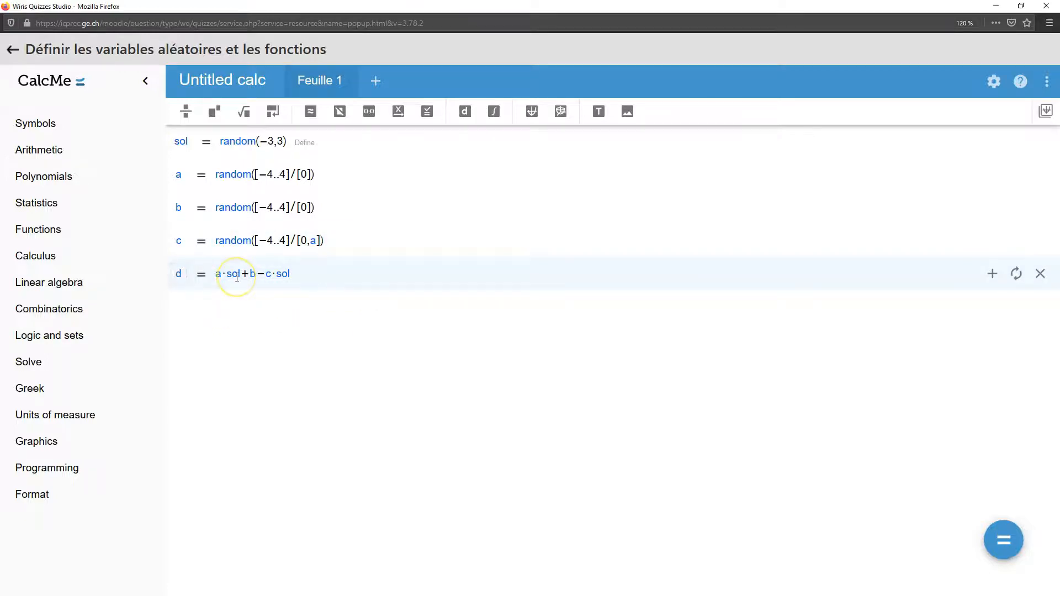
click(218, 275)
click(231, 275)
click(258, 272)
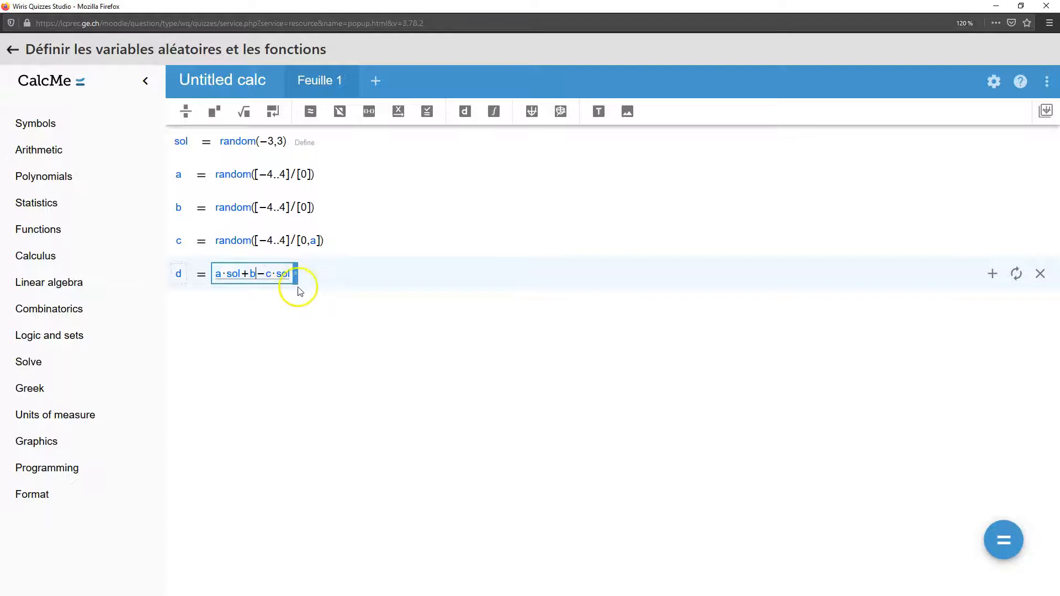
- Add the definition "parameter answer" with the value 0 below d
click(215, 301)
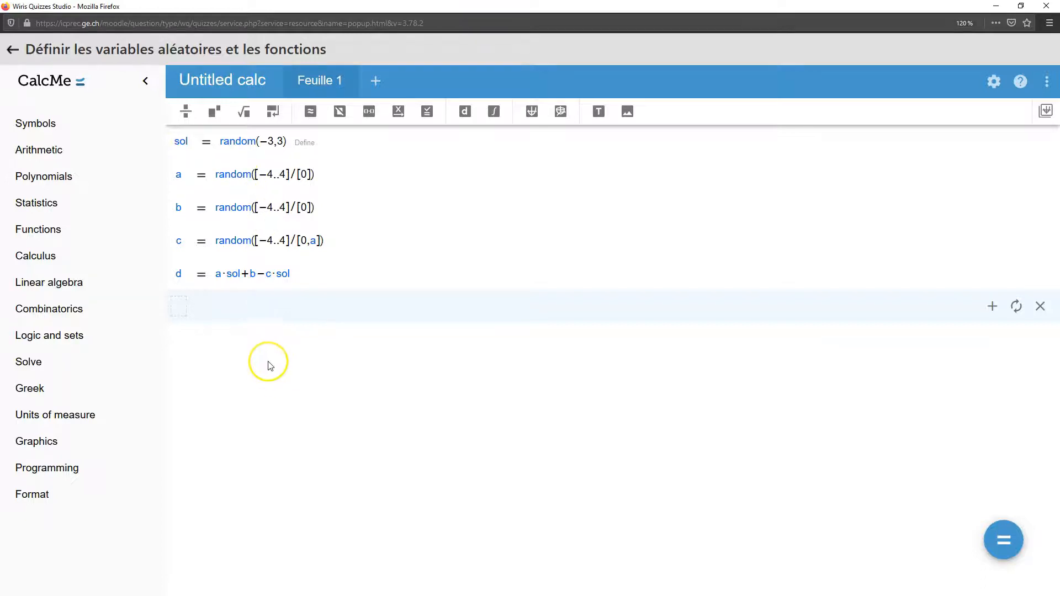
click(224, 335)
text(parameter )
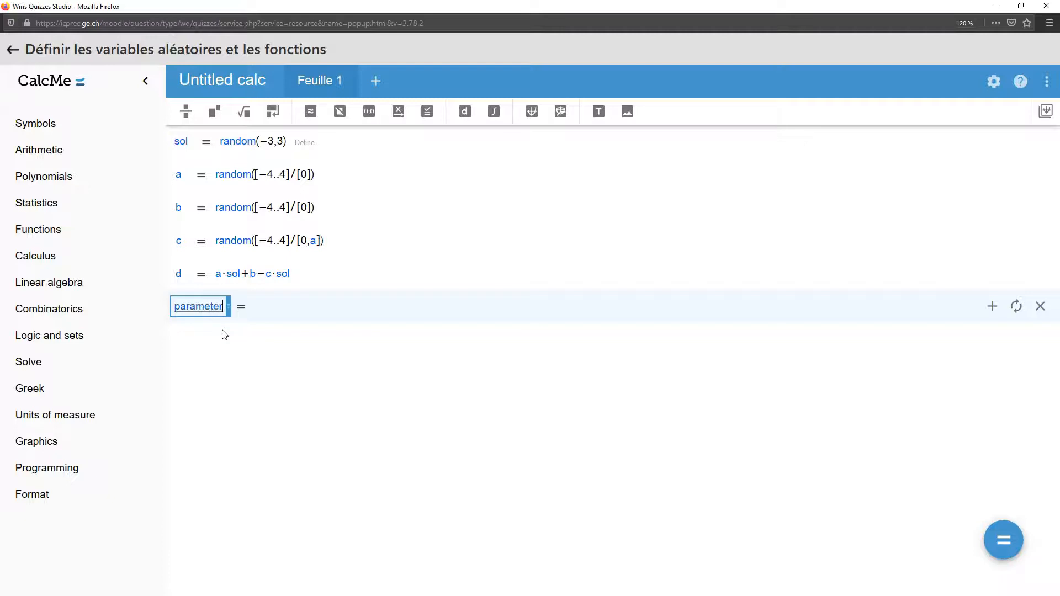
text(answer)
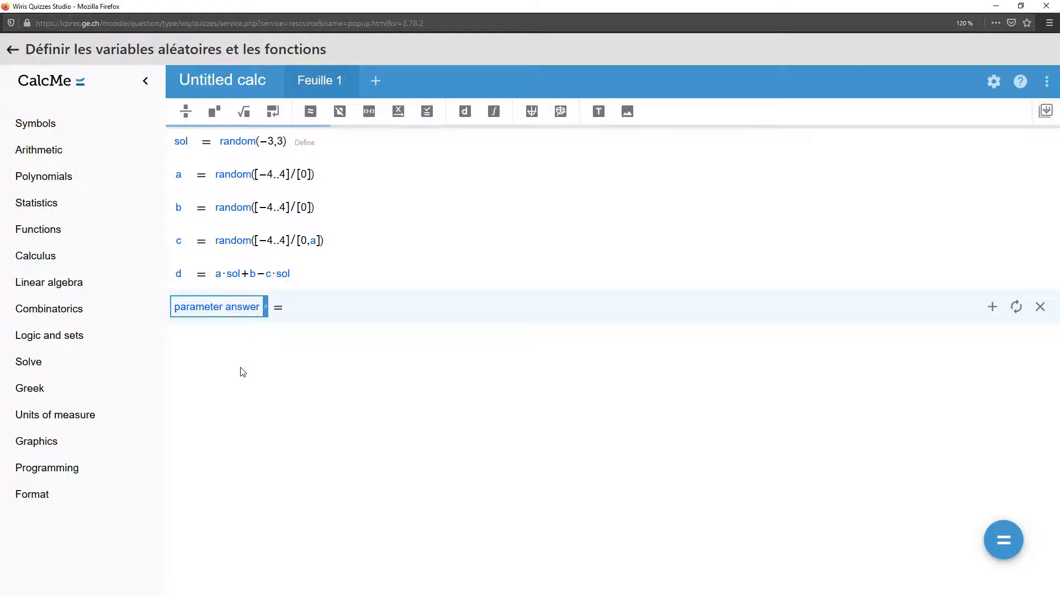
key(Tab)
text(0)
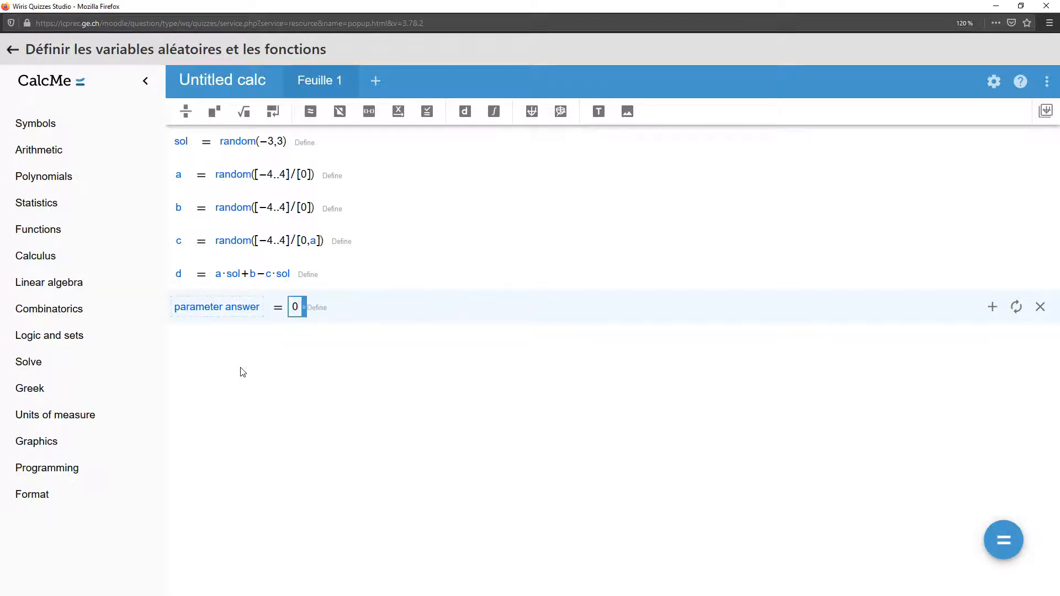
- Define the variable gauche as a·answer+b for the equation's left-hand side
click(185, 332)
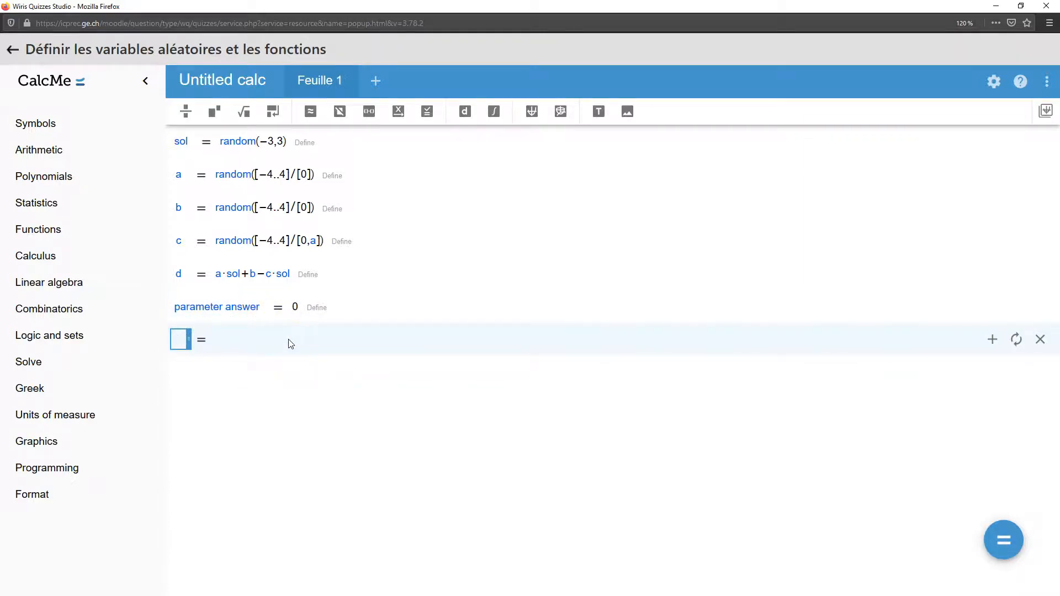
click(179, 338)
text(gauche)
key(Tab)
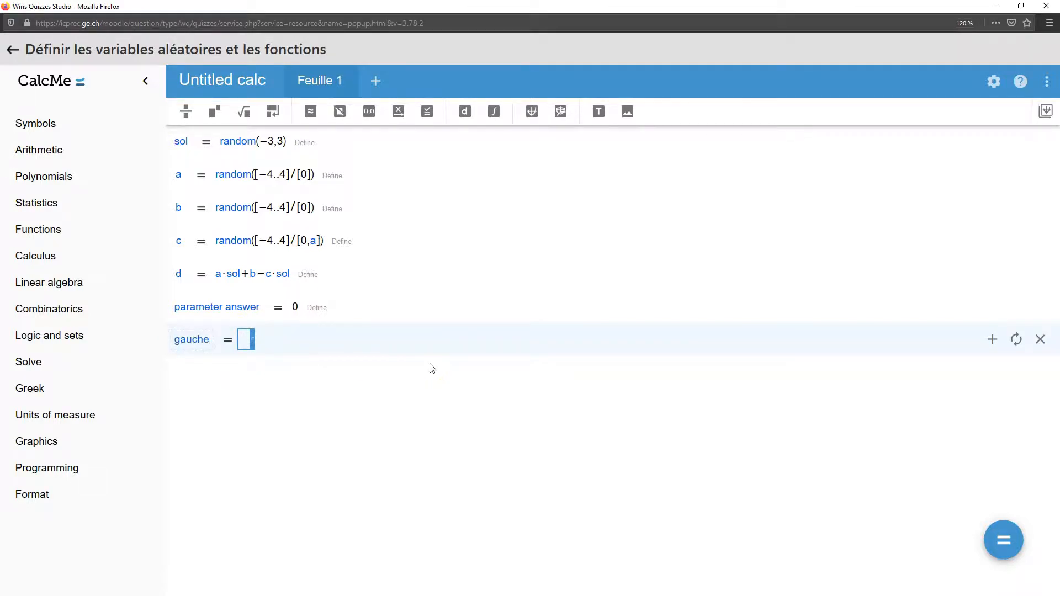
text(a*answer+b)
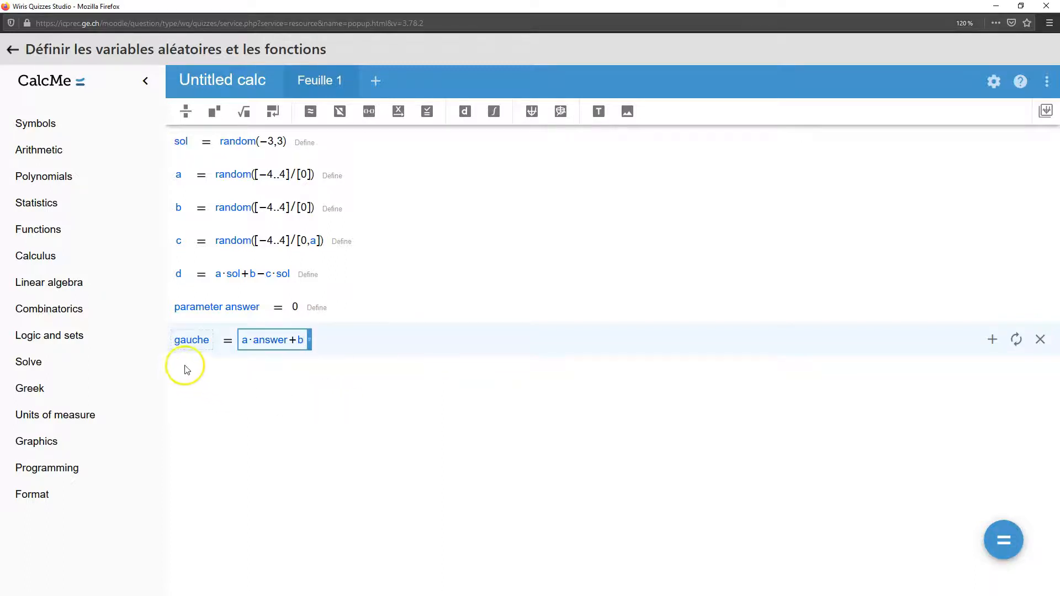
- Define the variable droite as c·answer+d for the equation's right-hand side
key(Return)
text(droite)
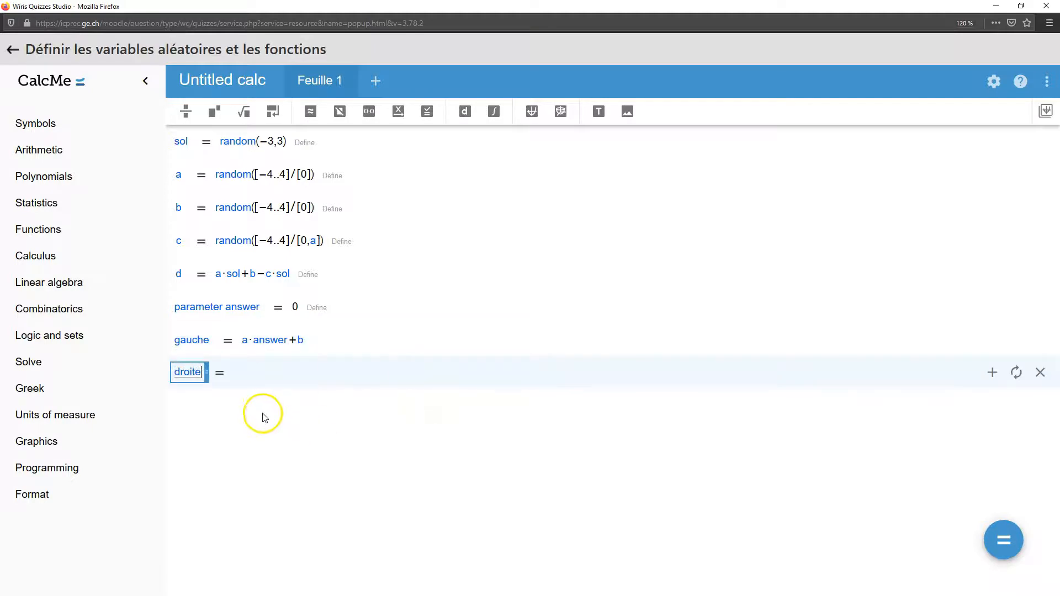
click(242, 371)
text(c)
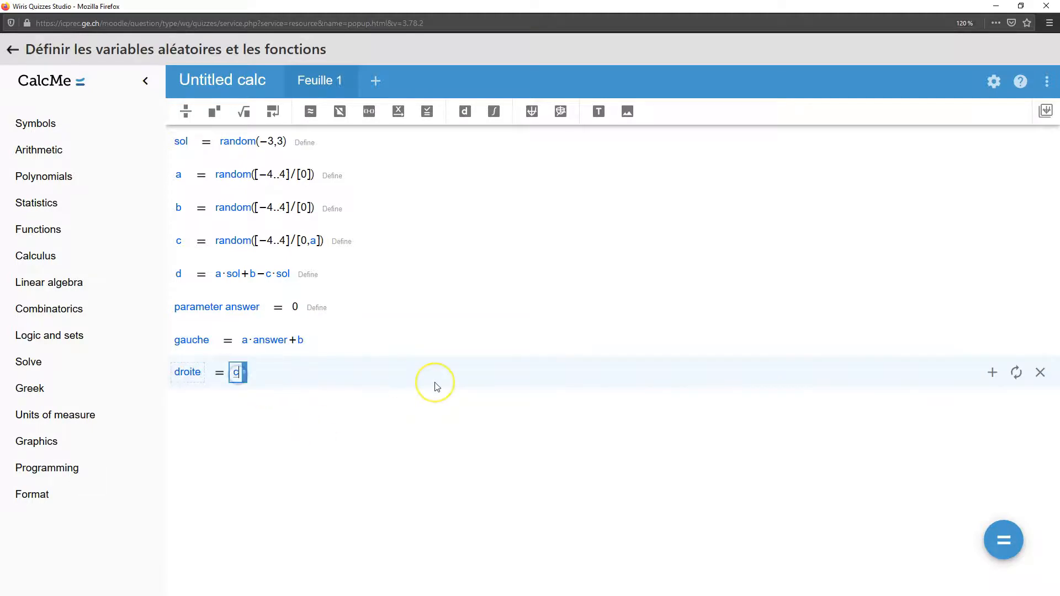
text(*answer)
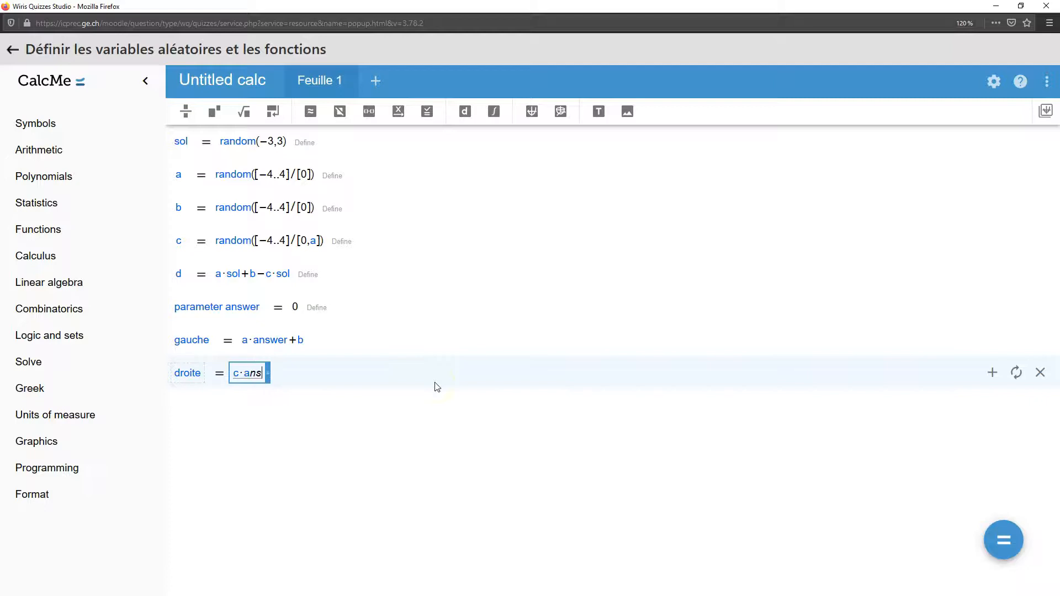
text(+d)
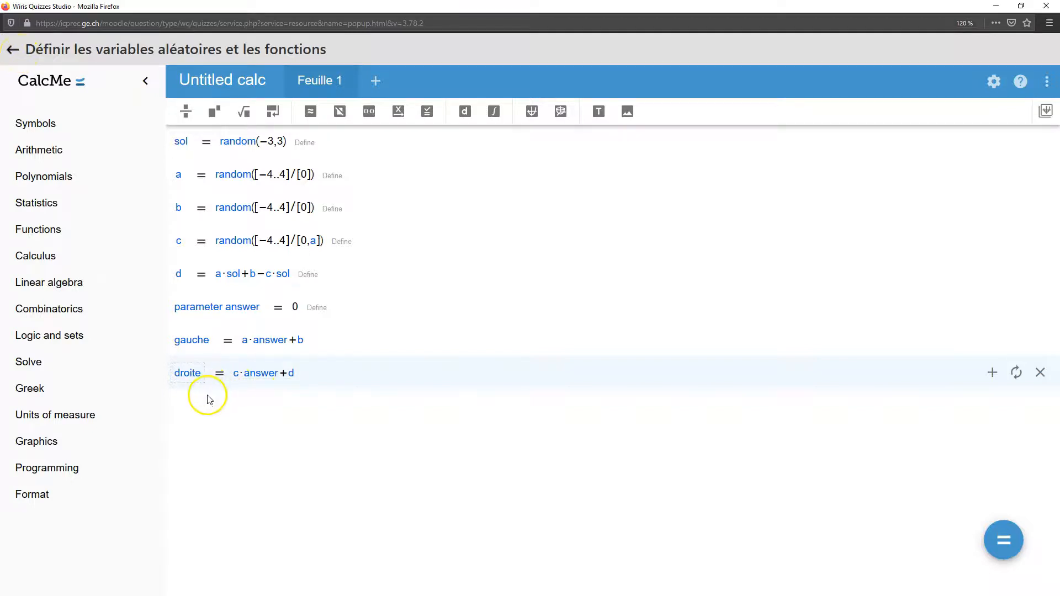
- Define the variable eq as the equation a·x+b=c·x+d
click(183, 407)
text(eq)
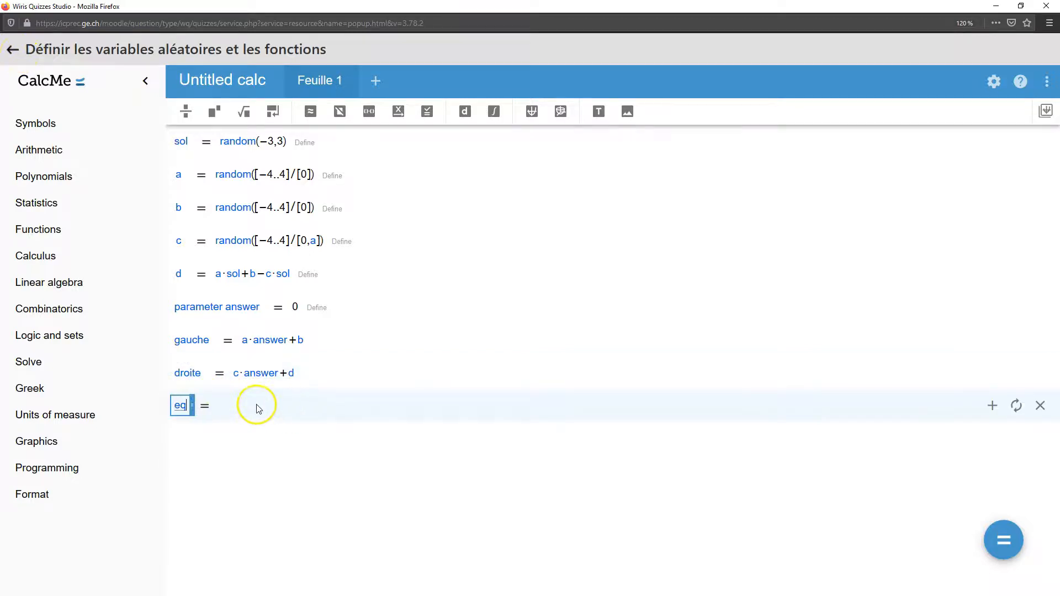
click(239, 411)
click(360, 415)
text(a·x+b=c·x+d)
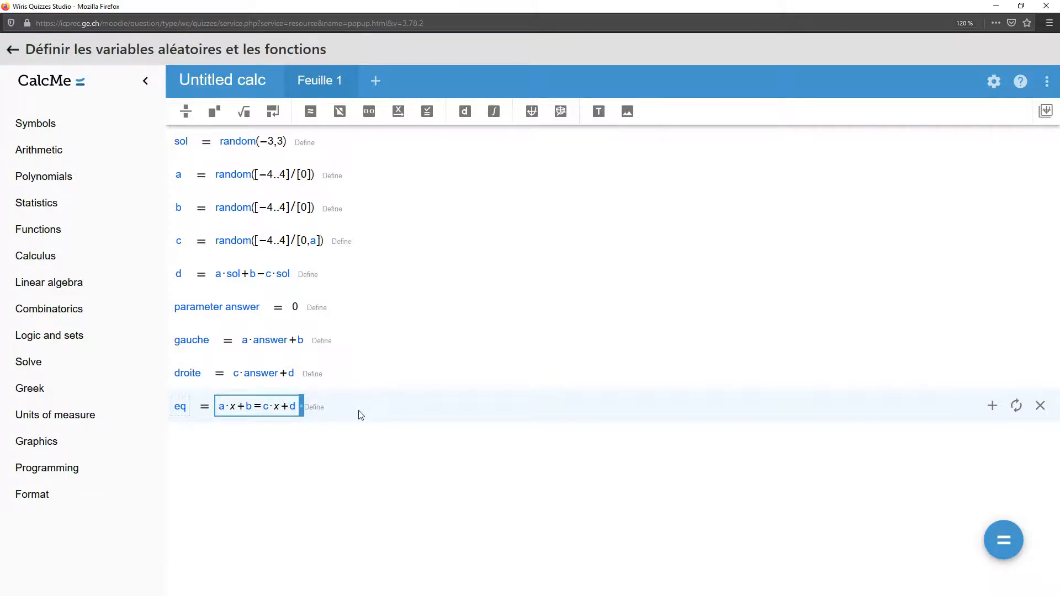
- Leave the algorithm editor, preview the generated correct answer and accept the Wiris settings for Réponse 1
click(12, 49)
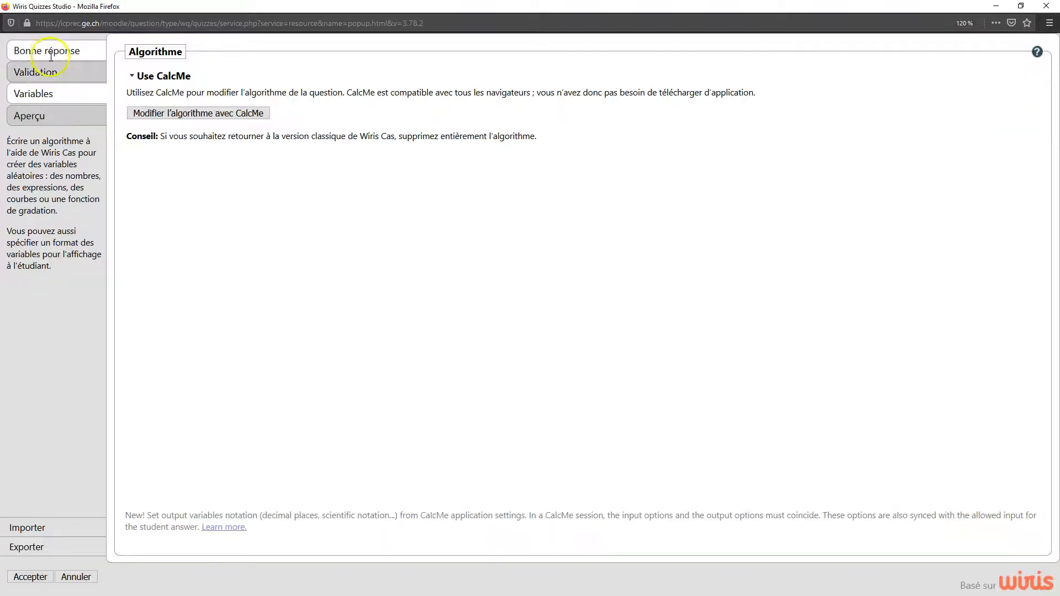
click(49, 50)
click(50, 104)
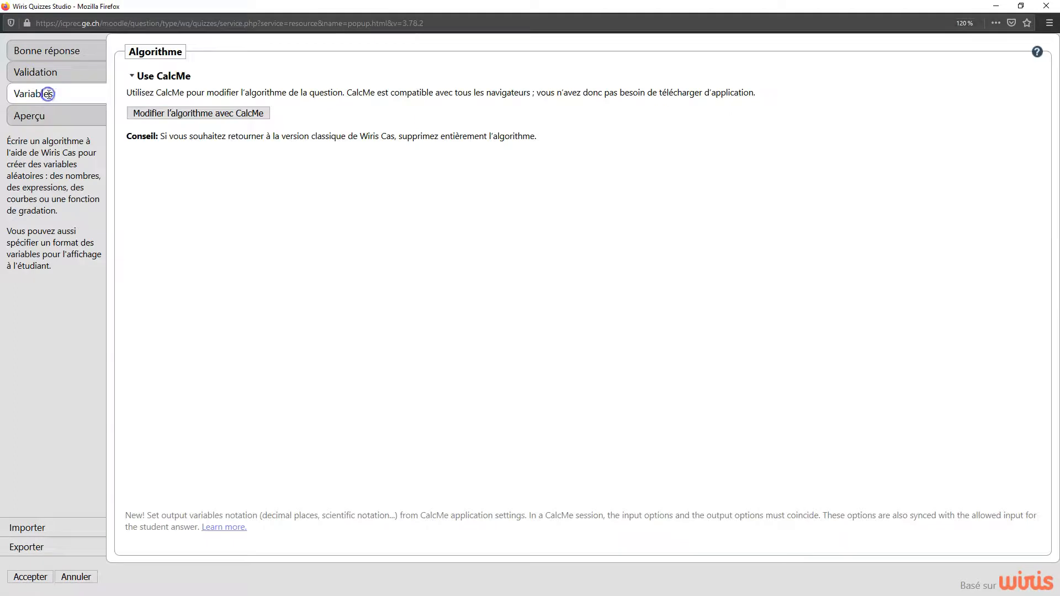
click(54, 123)
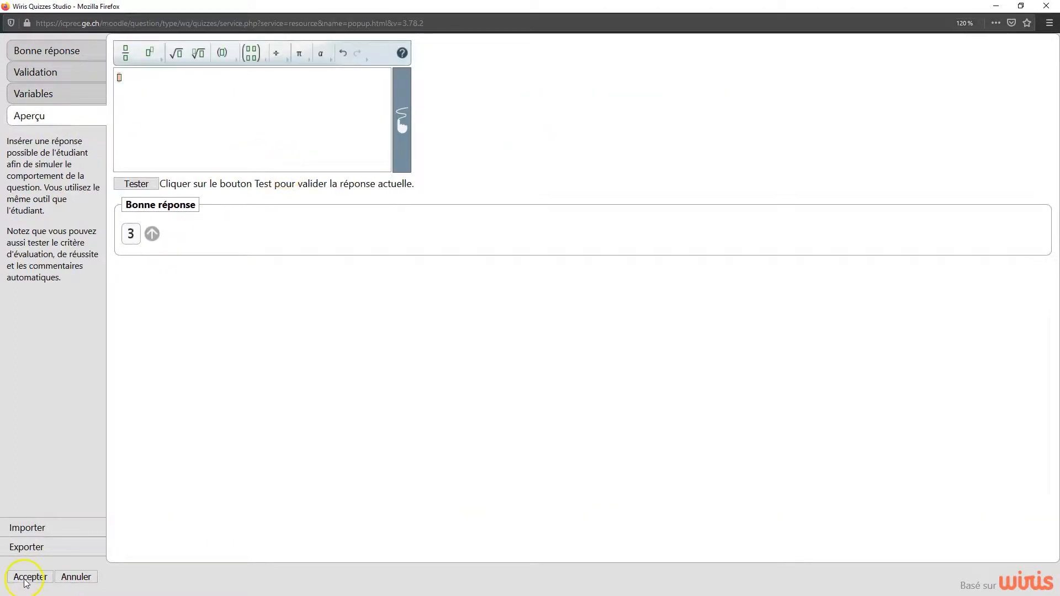
click(49, 581)
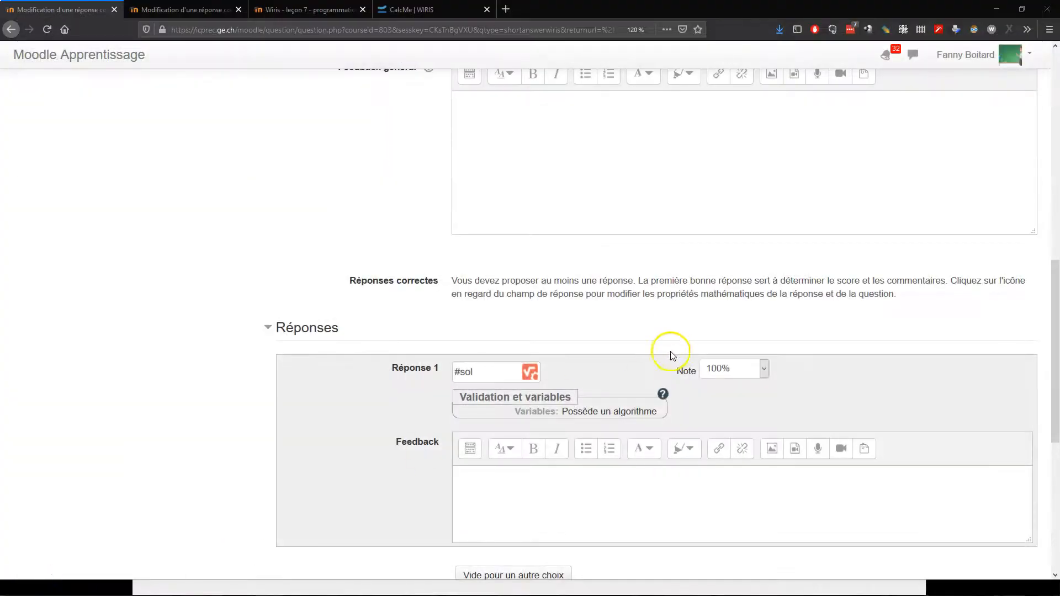
- Add a blank second answer to the Moodle question
scroll(657, 346, down, 2)
scroll(658, 346, down, 2)
click(546, 343)
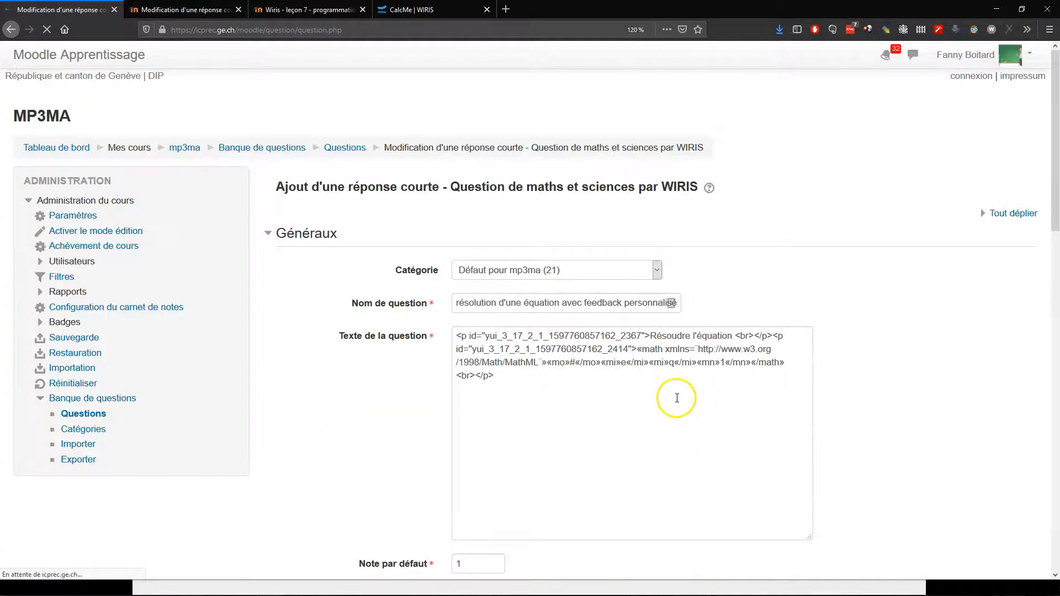
- In the Wiris validation settings of Réponse 2, set the comparison with the student's answer to N'importe quelle réponse and accept
scroll(673, 397, down, 10)
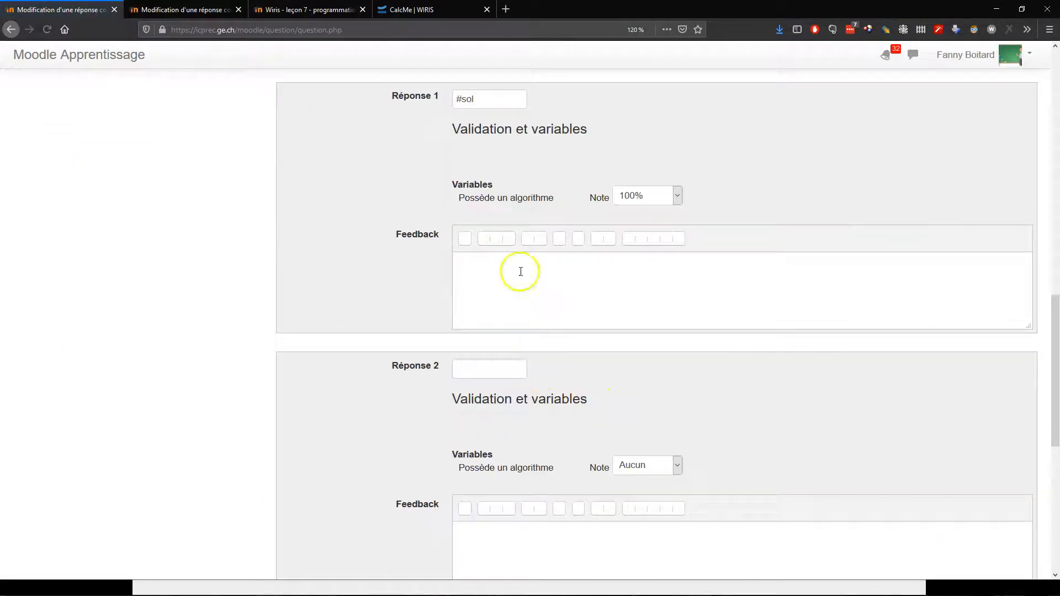
click(467, 314)
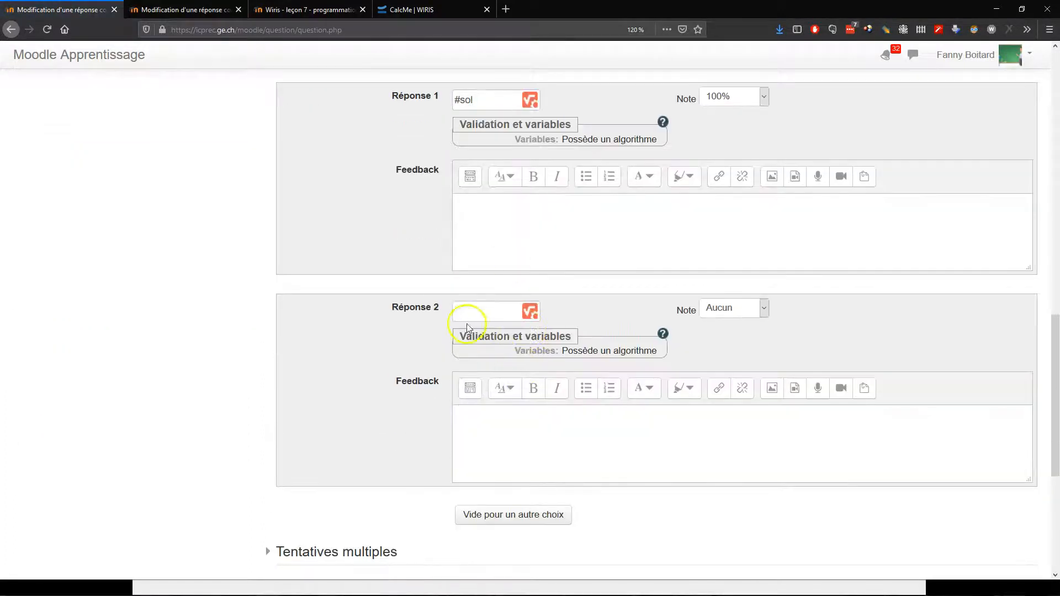
click(528, 312)
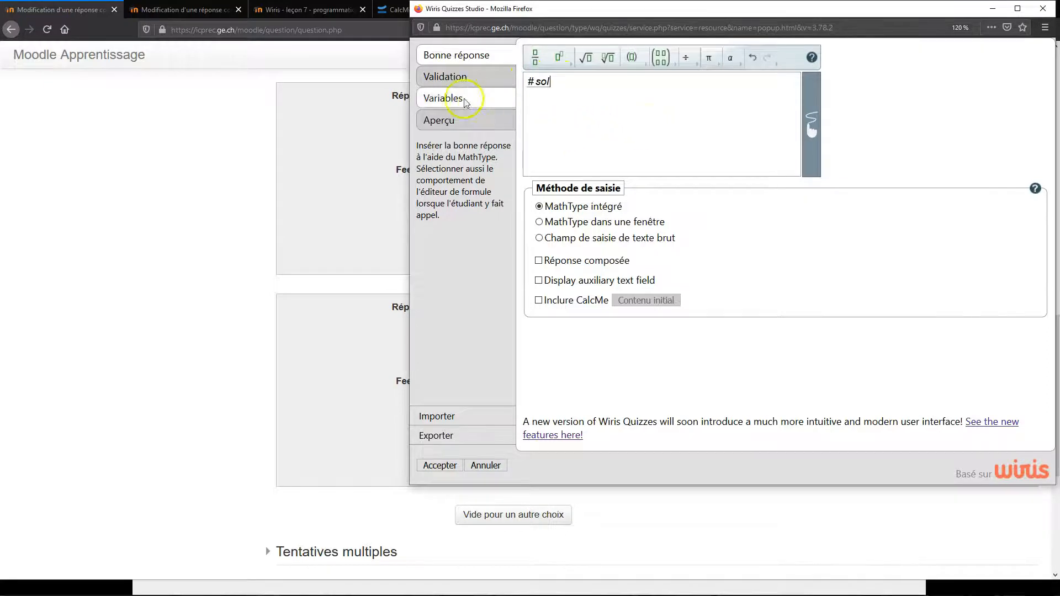
click(452, 78)
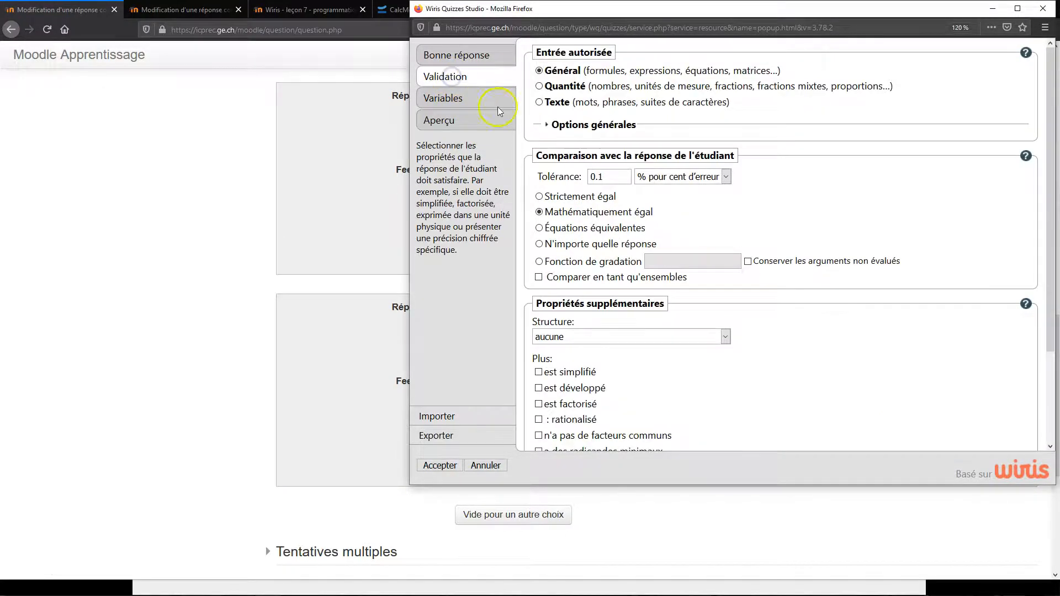
click(595, 247)
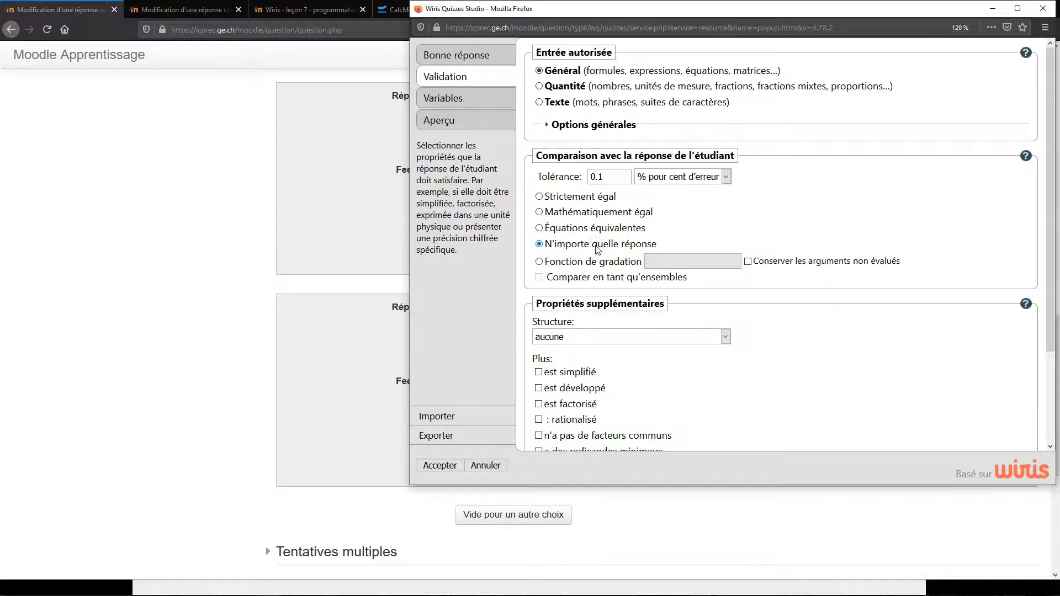
drag(708, 8, 903, 61)
click(473, 100)
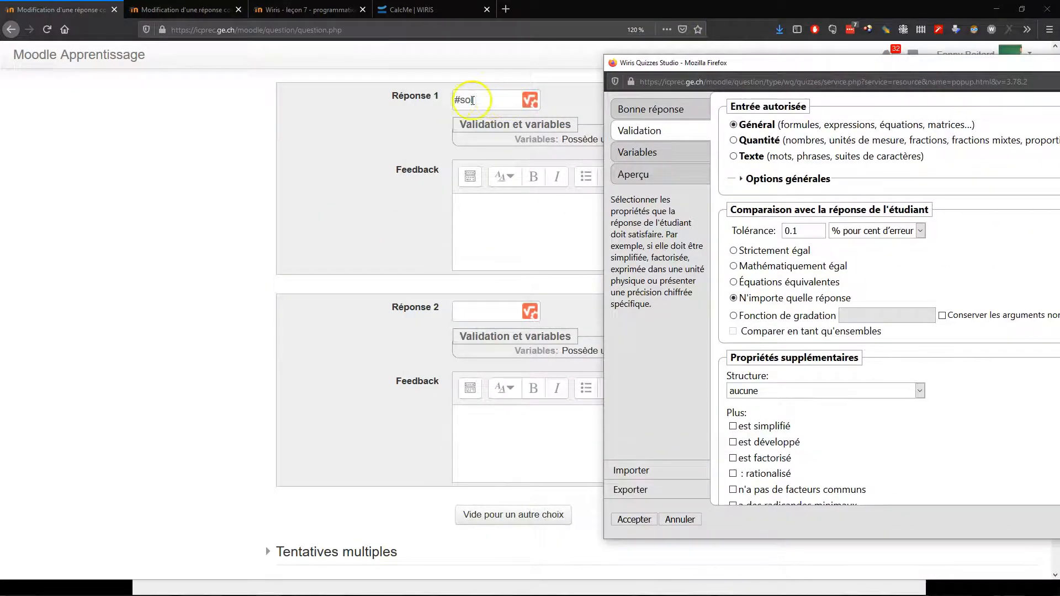
click(485, 98)
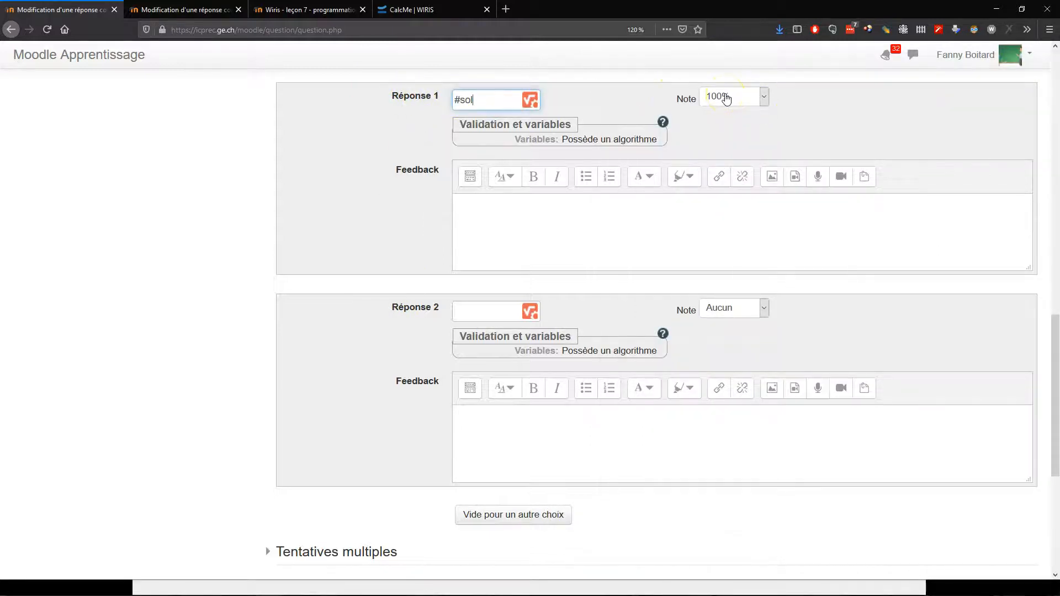
click(664, 332)
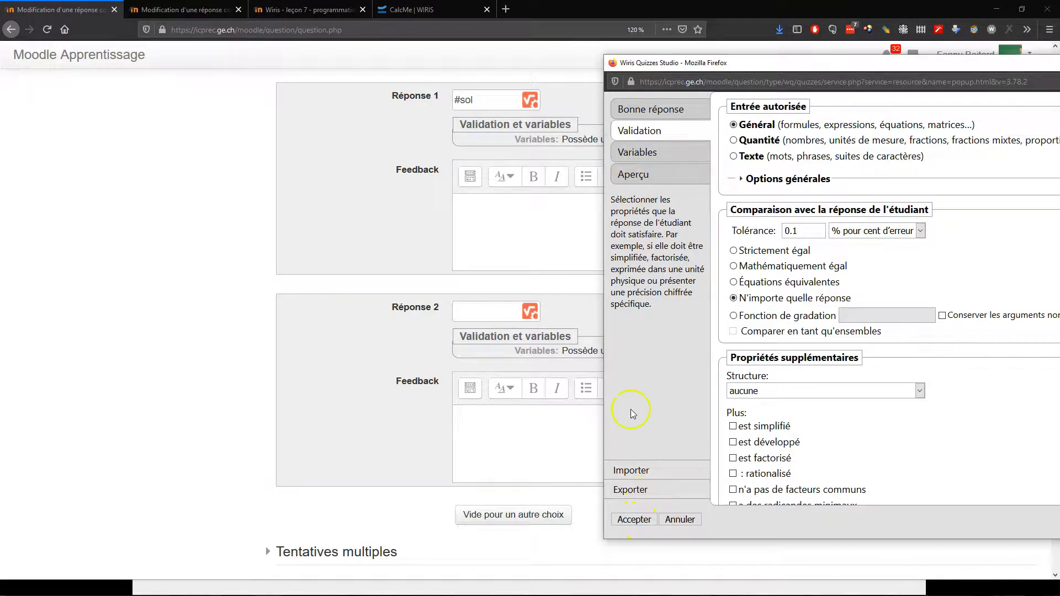
click(633, 518)
- Write Réponse 2's feedback: 'Attention! Votre solution est incorrecte, vous pouvez vous en rendre compte en remplaçant x par votre solution #answer dans l'équation', 'Vous obtenez:'
click(507, 437)
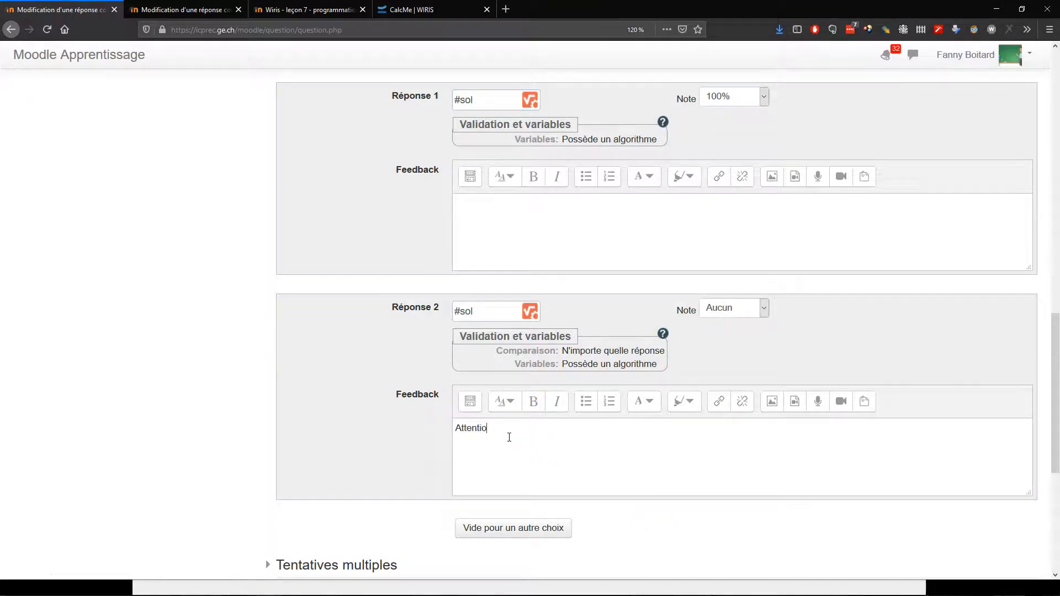
text(Votre solution est incorrecte, vous pouvez vous en rendre compte en remplaçant x par votre solution #answer dans l'équation Vous obtenez:)
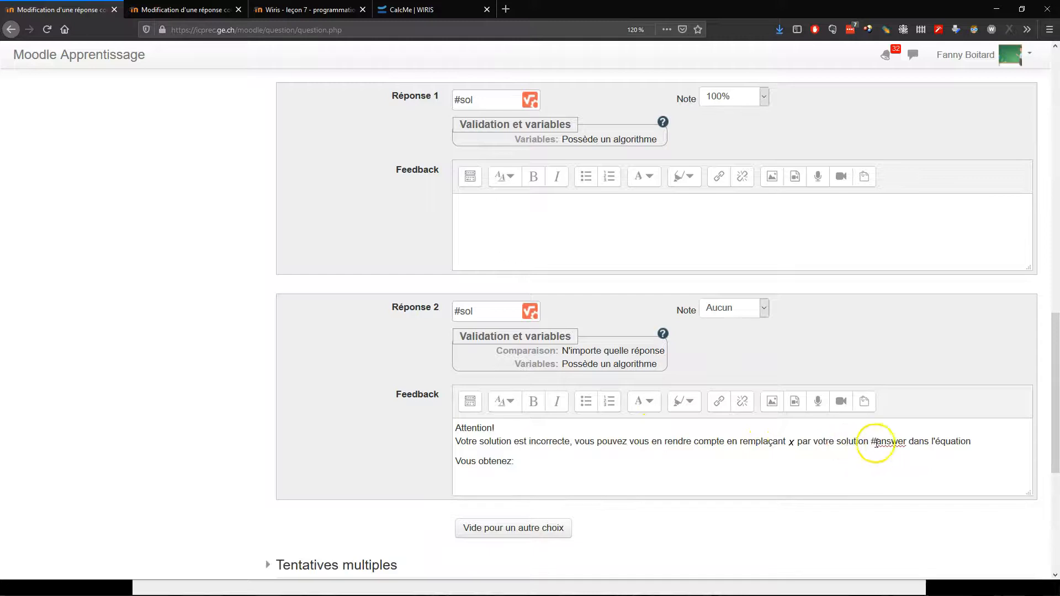
drag(872, 441, 899, 442)
click(902, 446)
double_click(895, 442)
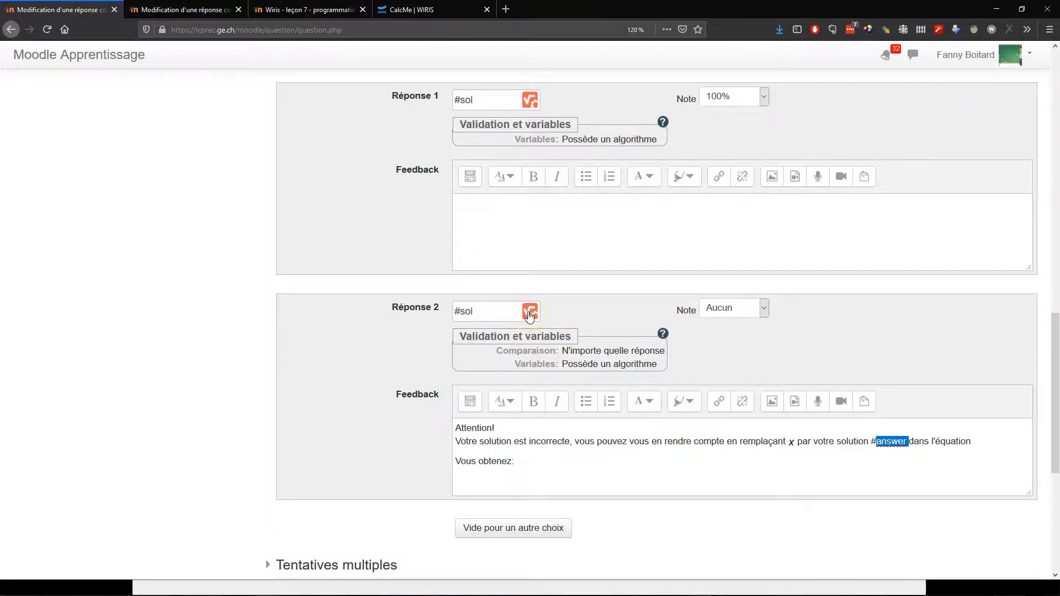
- Complete Réponse 2's feedback with '#a·#answer + #b = #c·#answer + #d' and 'Et donc: #gauche = #droite , ce qui n'est pas correct'
click(906, 464)
click(522, 464)
text(#a·#answer + #b = #c·#answer + #d Et donc: #gauche = #droite , ce qui n'est pas correct)
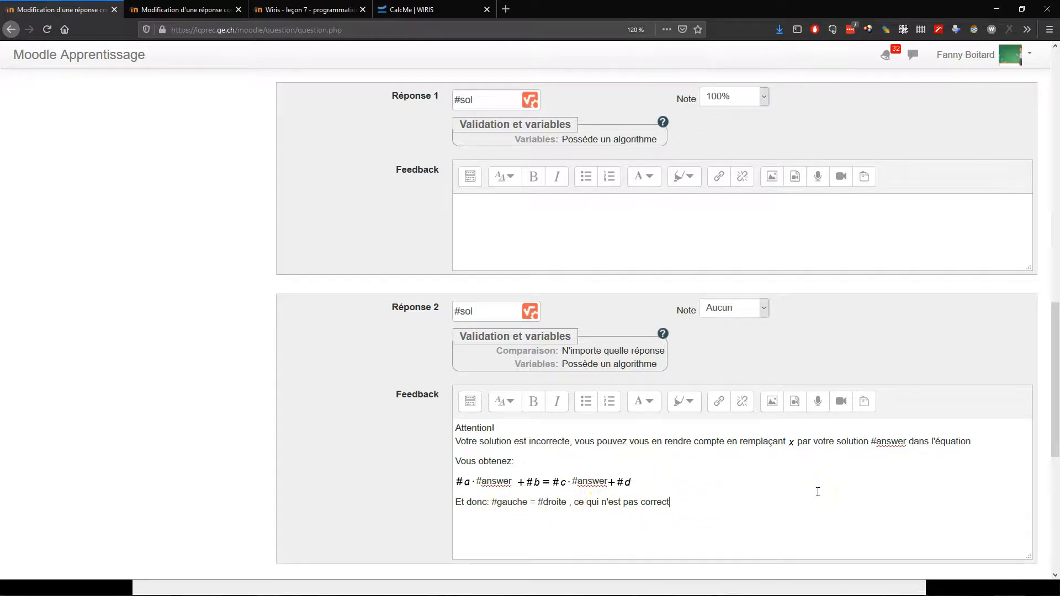
- Save the question with its new Réponse 2 feedback and continue editing it
scroll(788, 459, down, 4)
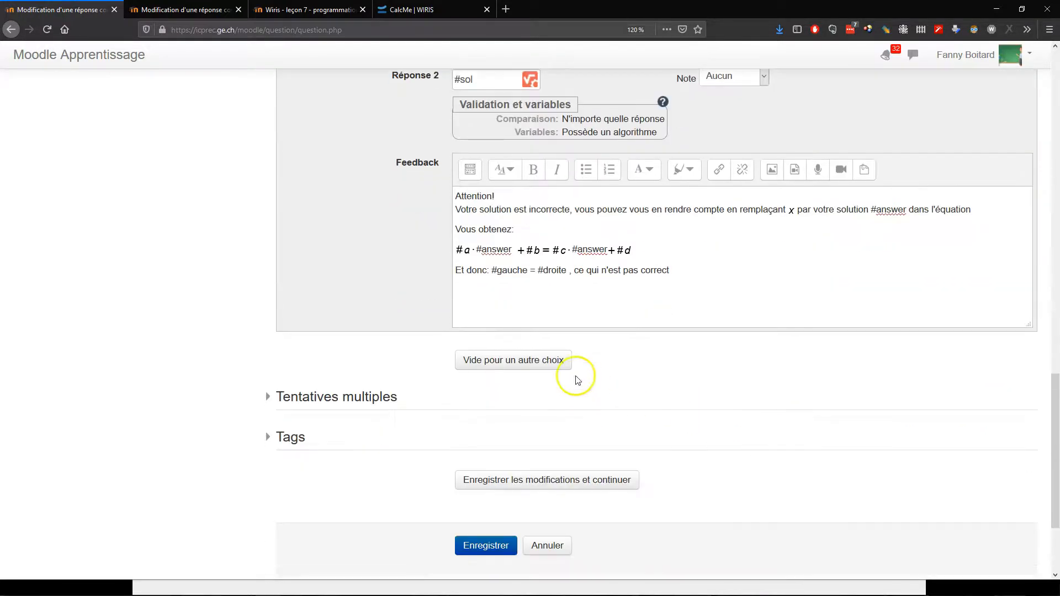
scroll(576, 451, down, 2)
click(563, 364)
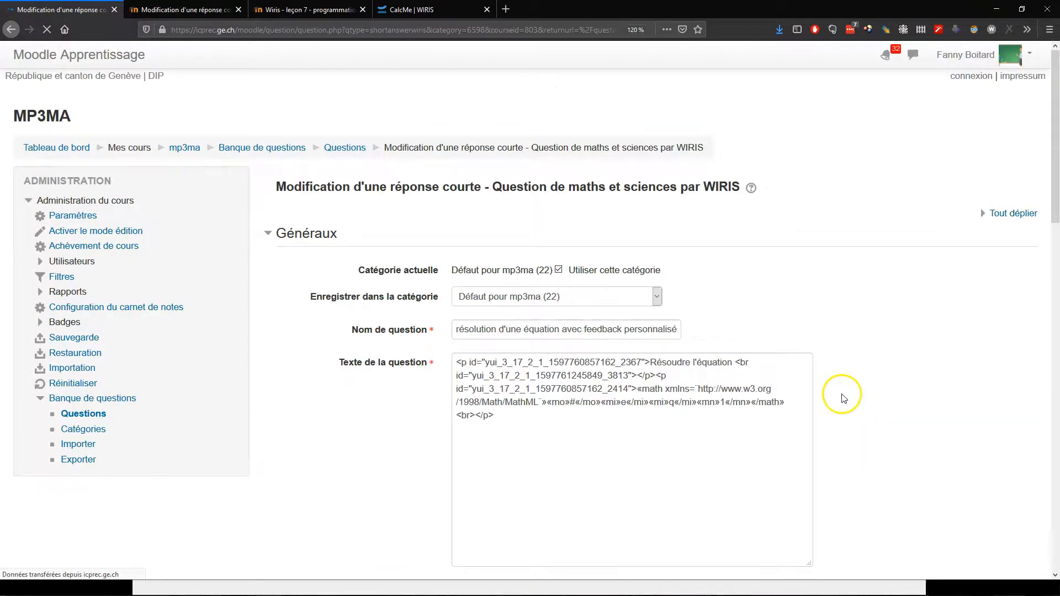
- Preview the saved question to check how its equation is displayed, and close the preview
scroll(839, 394, down, 6)
scroll(838, 394, down, 7)
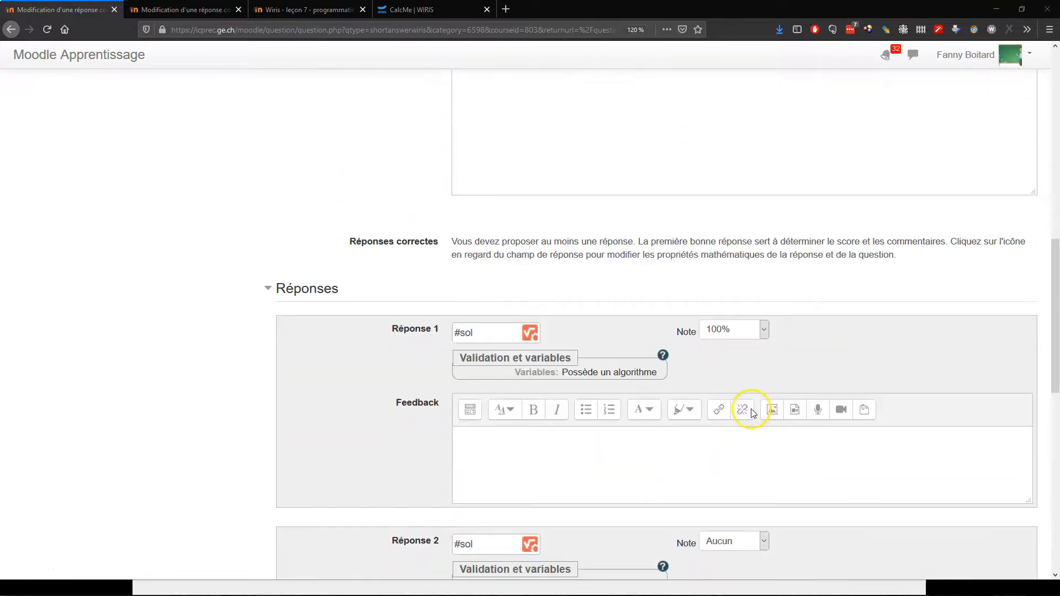
scroll(665, 398, down, 3)
scroll(662, 437, down, 2)
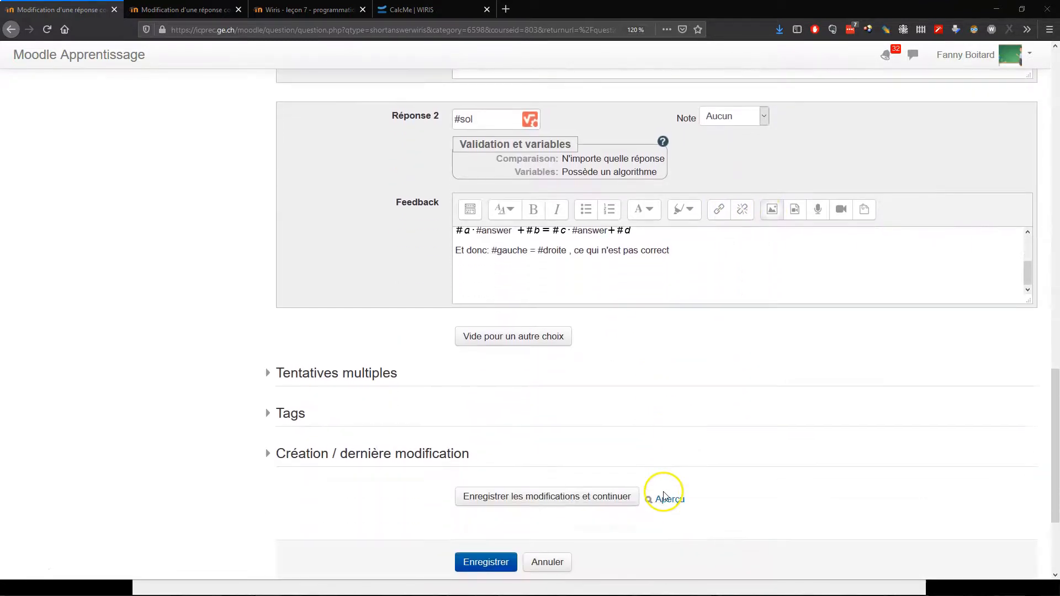
click(668, 499)
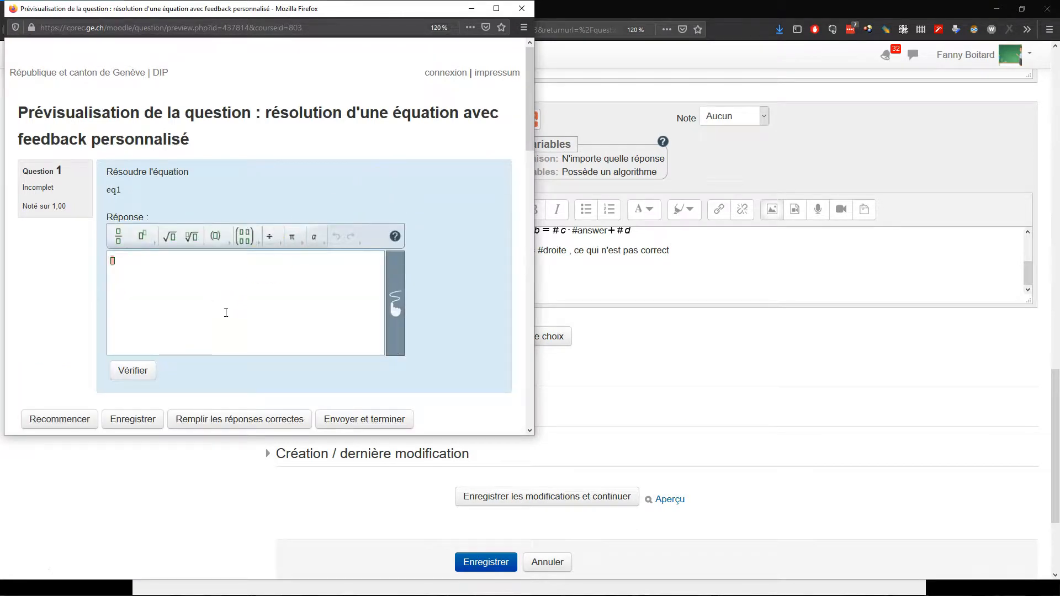
click(521, 9)
- Correct the formula in the question text from #eq1 to #eq with the Wiris formula editor
scroll(726, 333, up, 10)
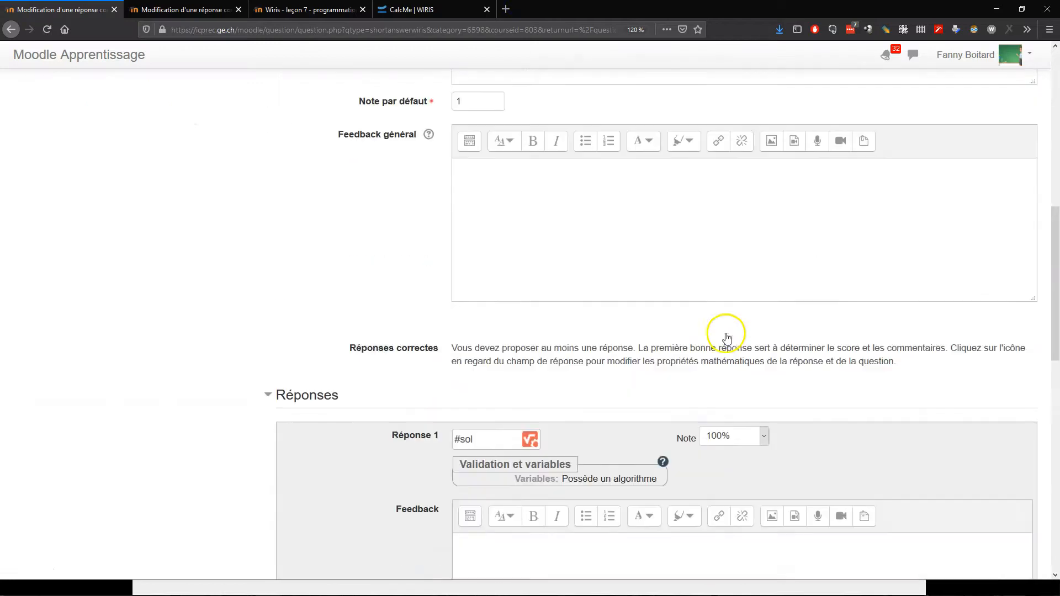
scroll(726, 333, up, 3)
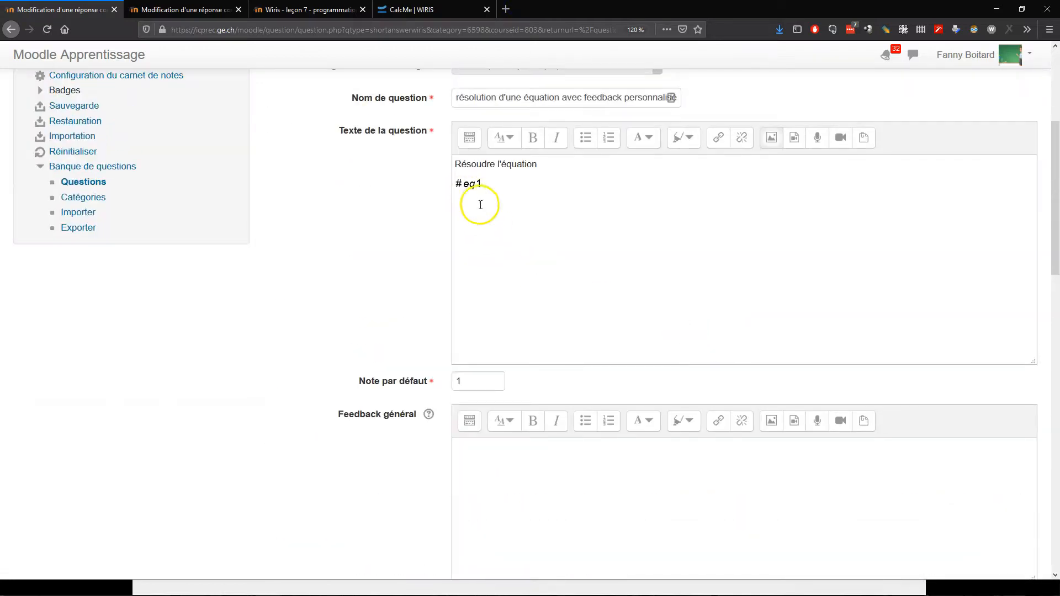
triple_click(480, 205)
click(469, 137)
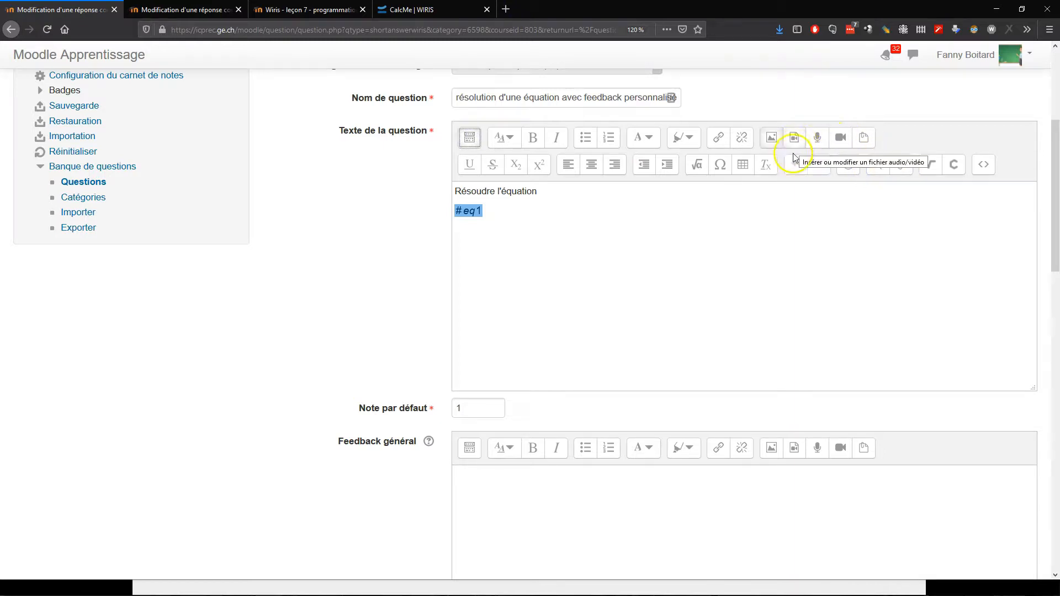
click(930, 164)
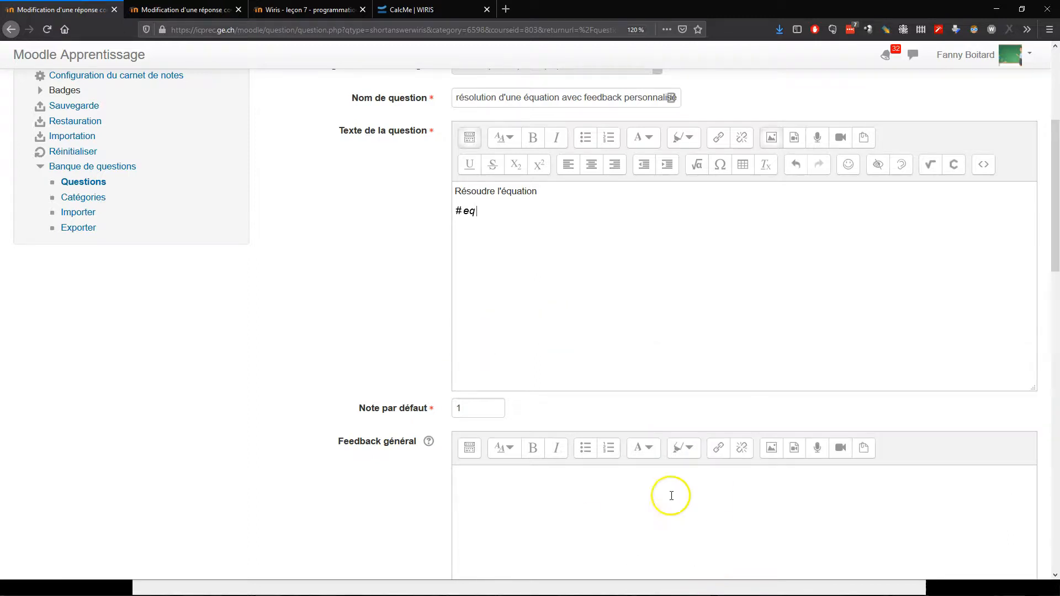
- Save the corrected question text and stay in the question's editing form
scroll(670, 496, down, 5)
scroll(567, 348, down, 12)
click(547, 348)
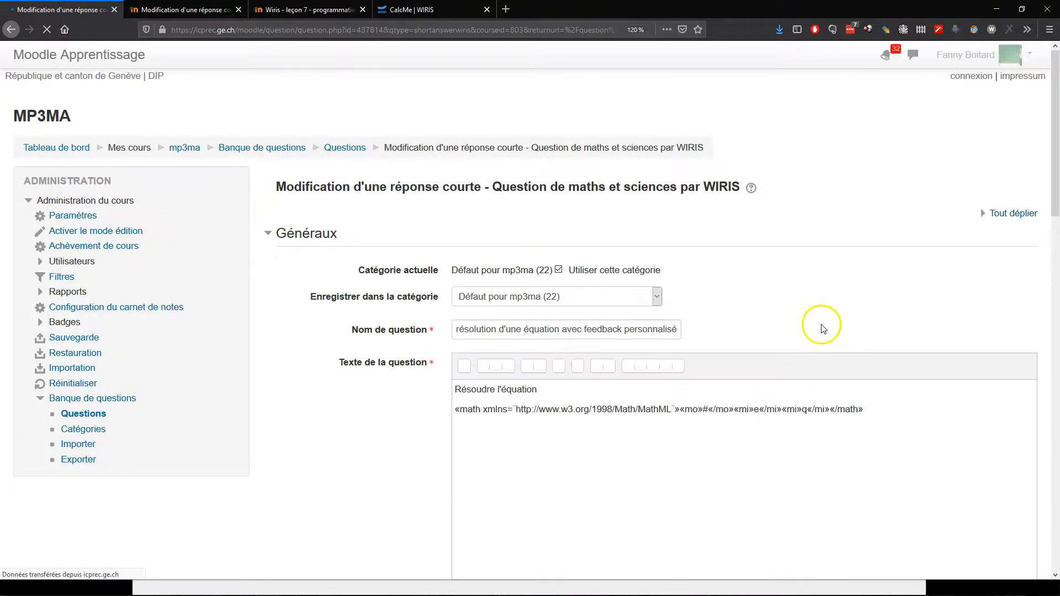
- Preview the question again, submit 2 as the answer and examine the personalised feedback
scroll(821, 324, down, 15)
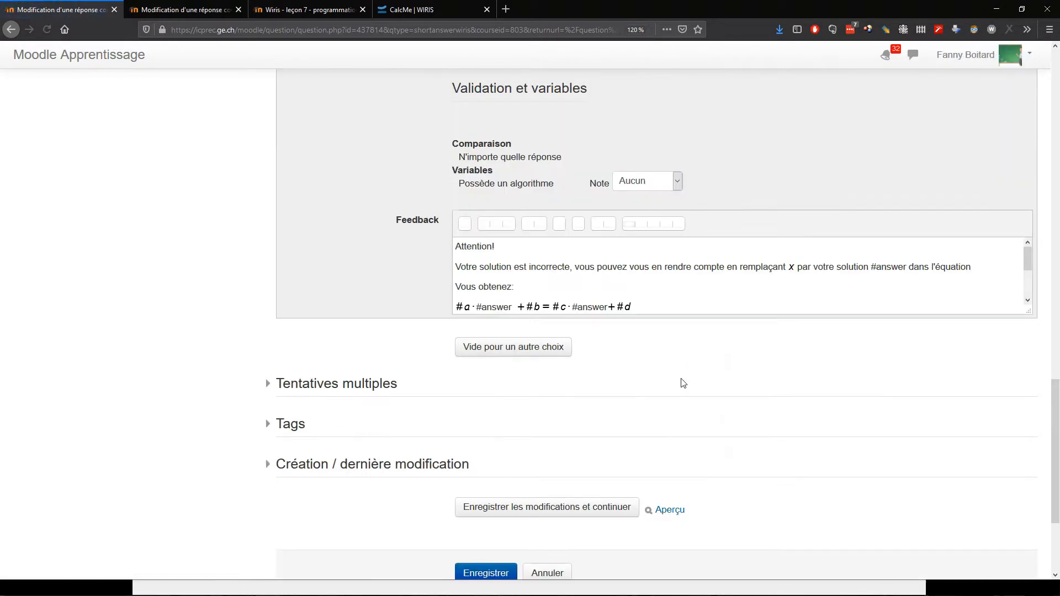
click(668, 439)
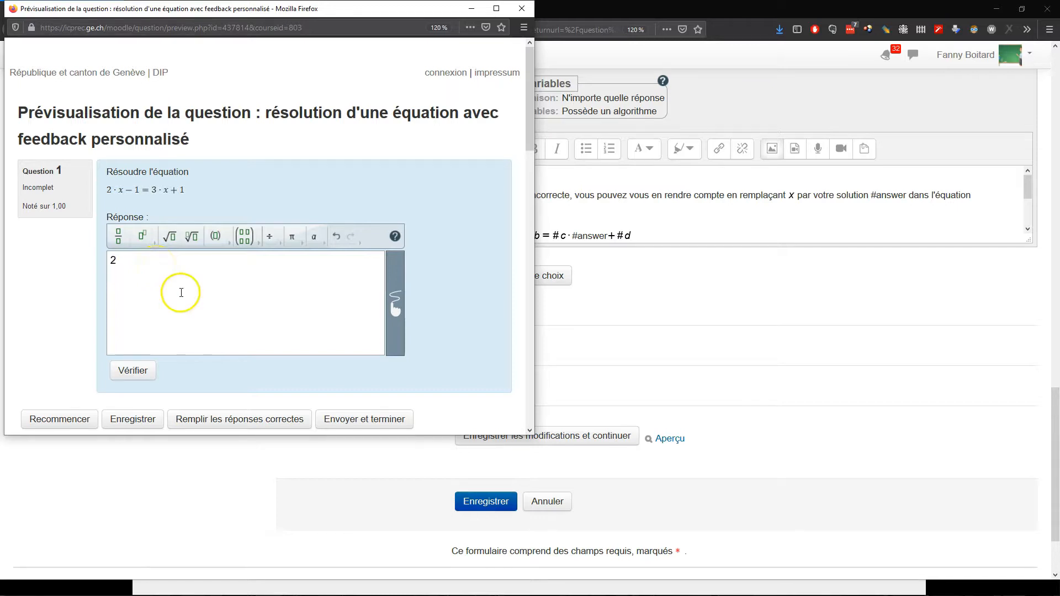
click(138, 371)
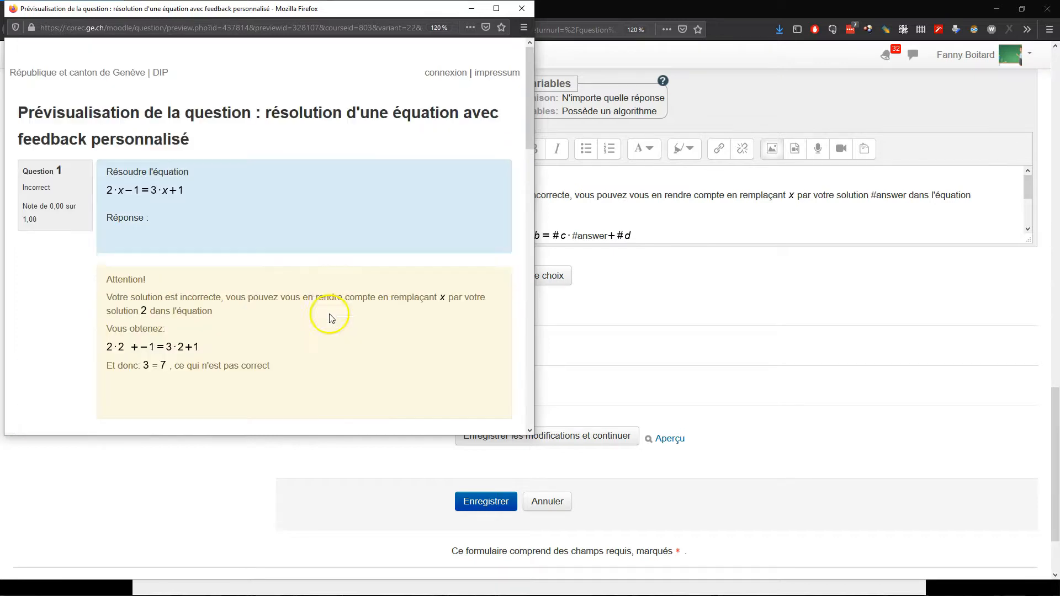
scroll(144, 358, down, 3)
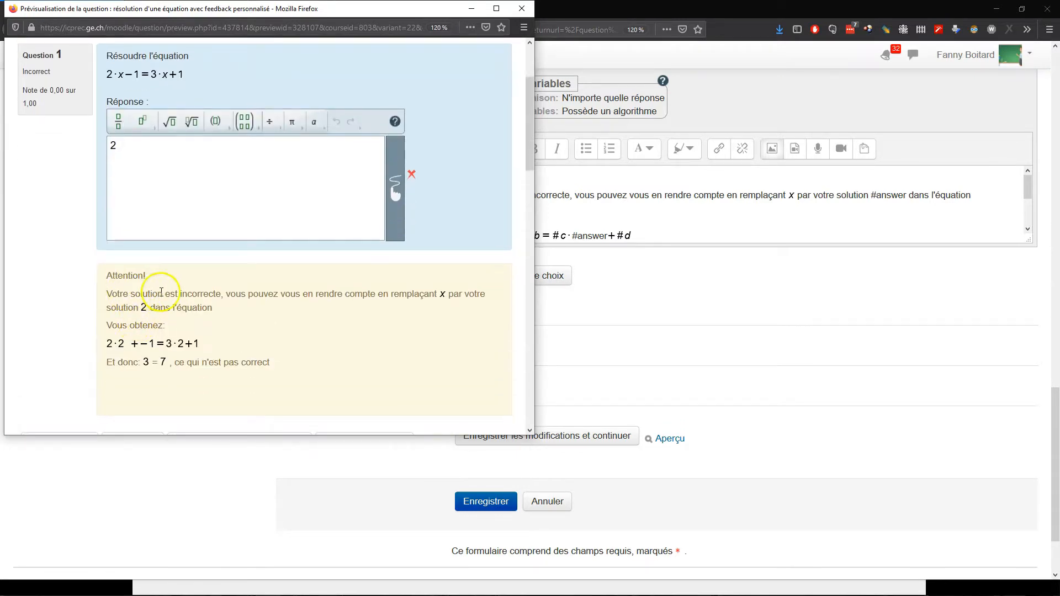